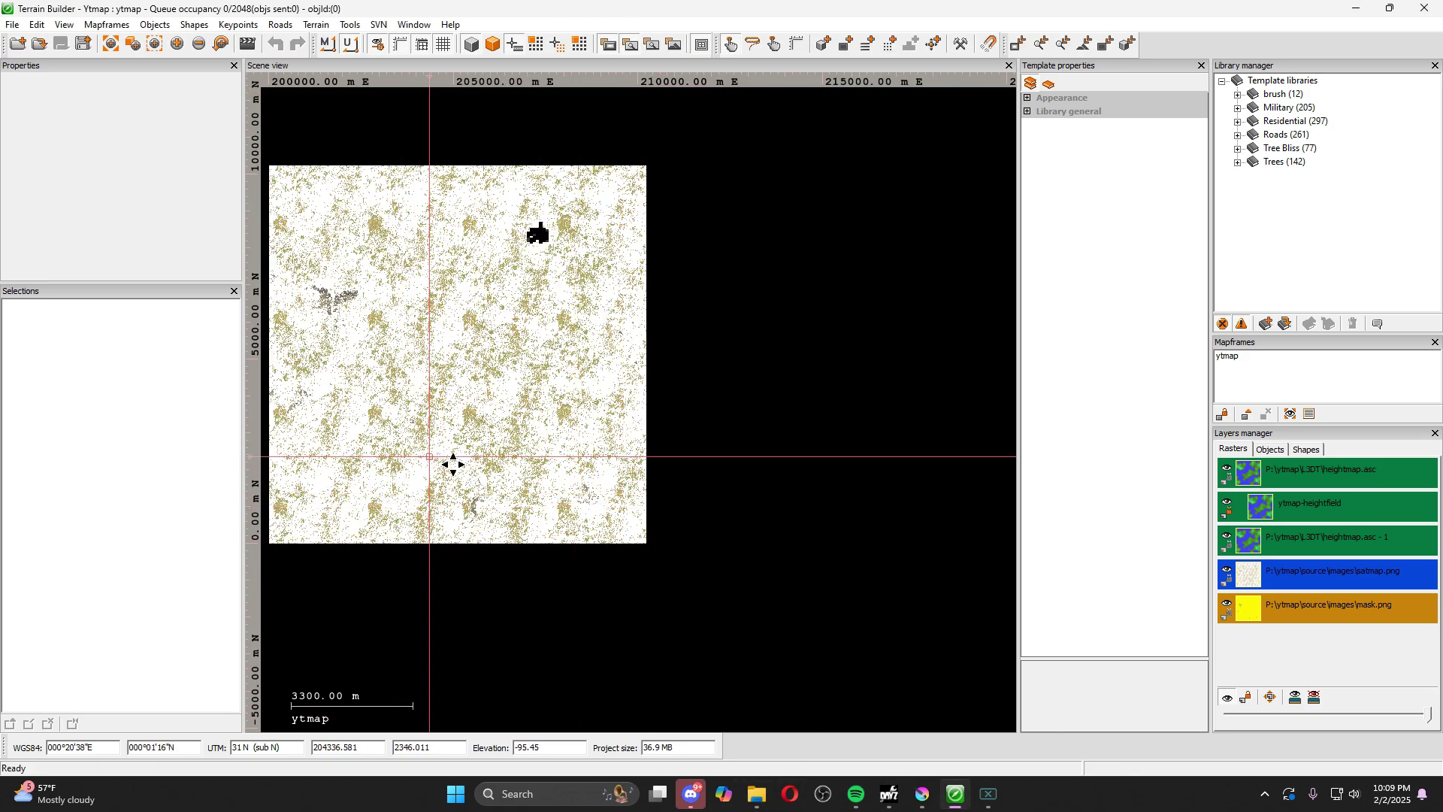
# Step: Pan and zoom the Scene view across the ytmap satellite map
pyautogui.moveTo(451, 464); pyautogui.dragTo(583, 491, button='middle')
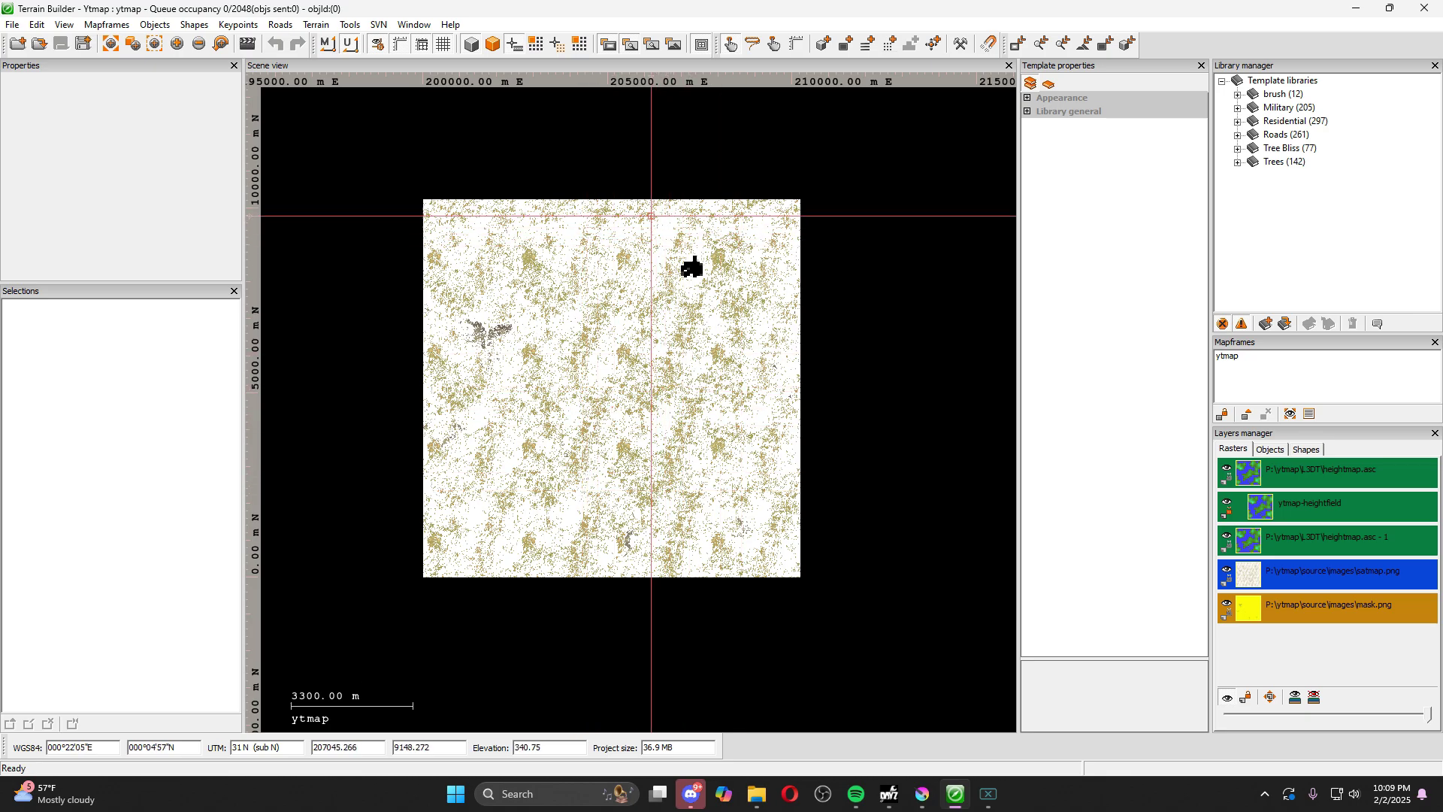
pyautogui.scroll(3, 580, 325)
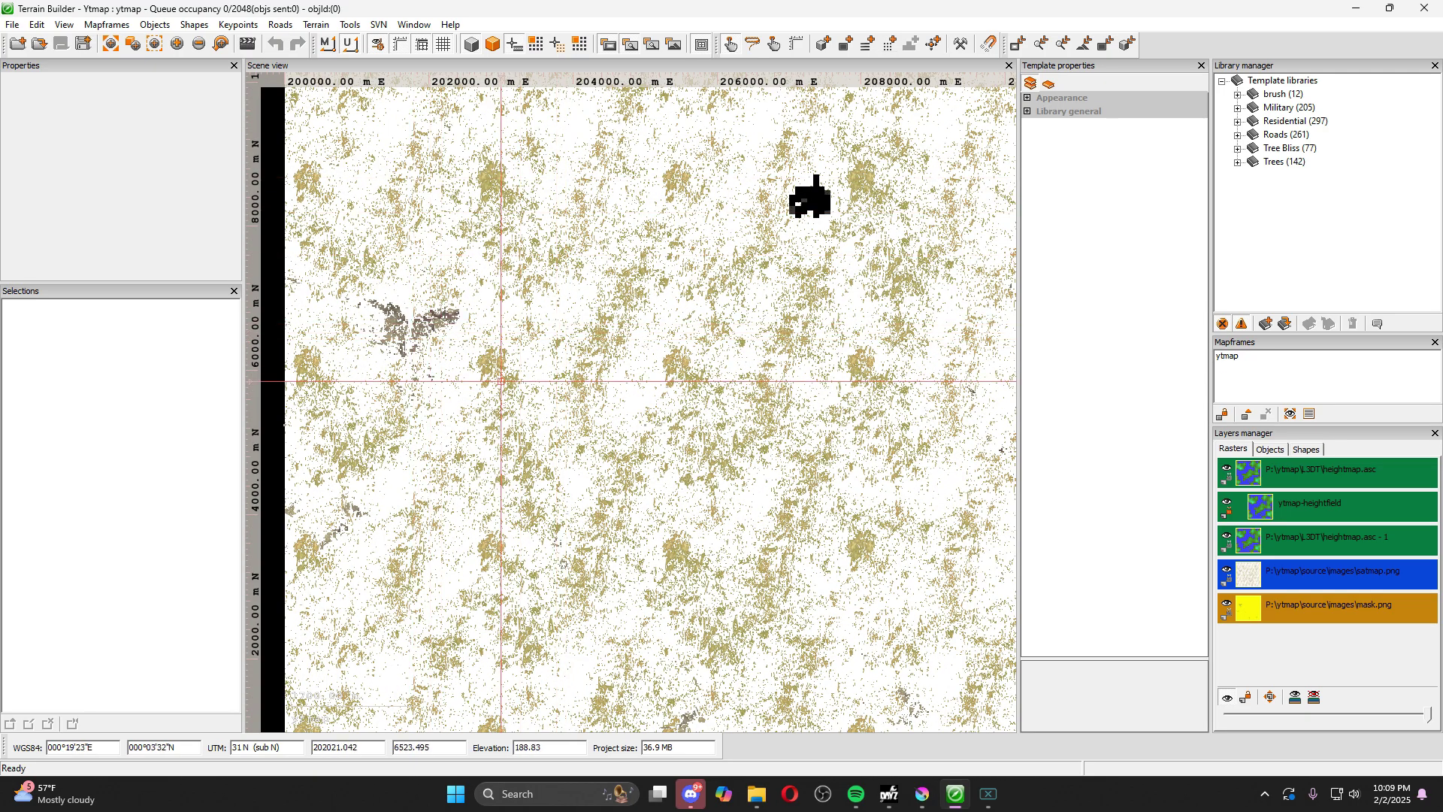
pyautogui.scroll(-2, 596, 308)
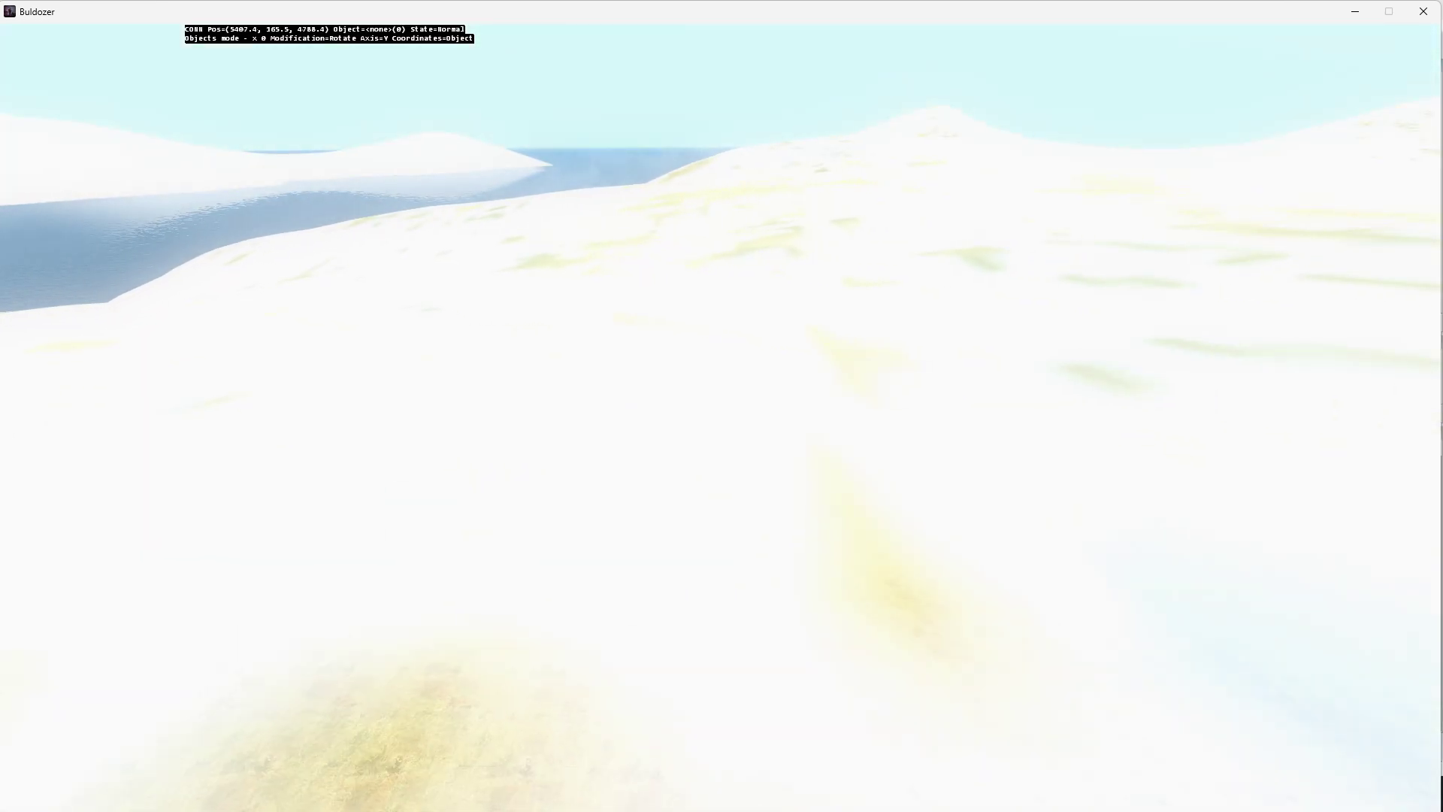
# Step: Fly the Buldozer camera over the snowy hills and grassy slopes, then exit from the pause menu
pyautogui.press('w')
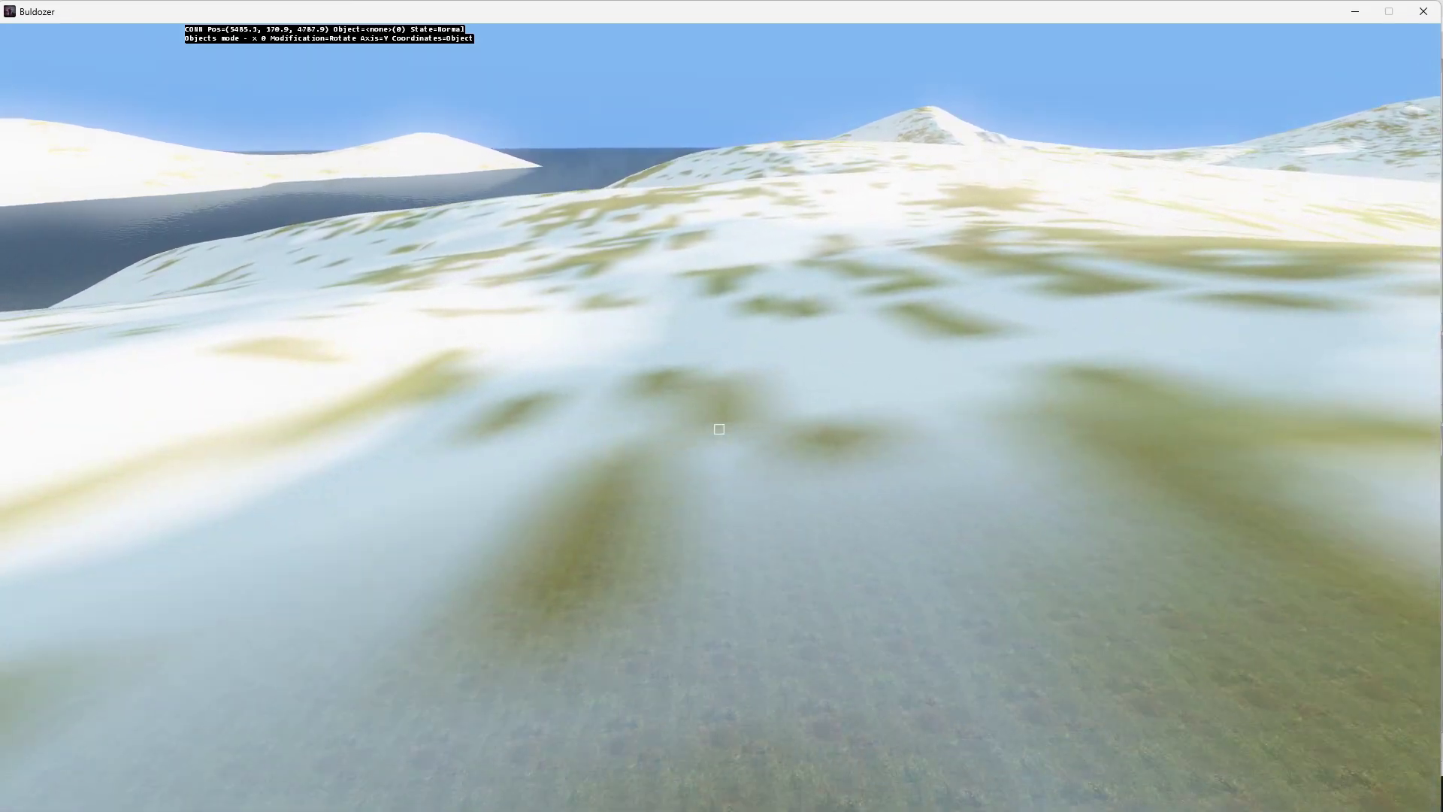
pyautogui.press('w')
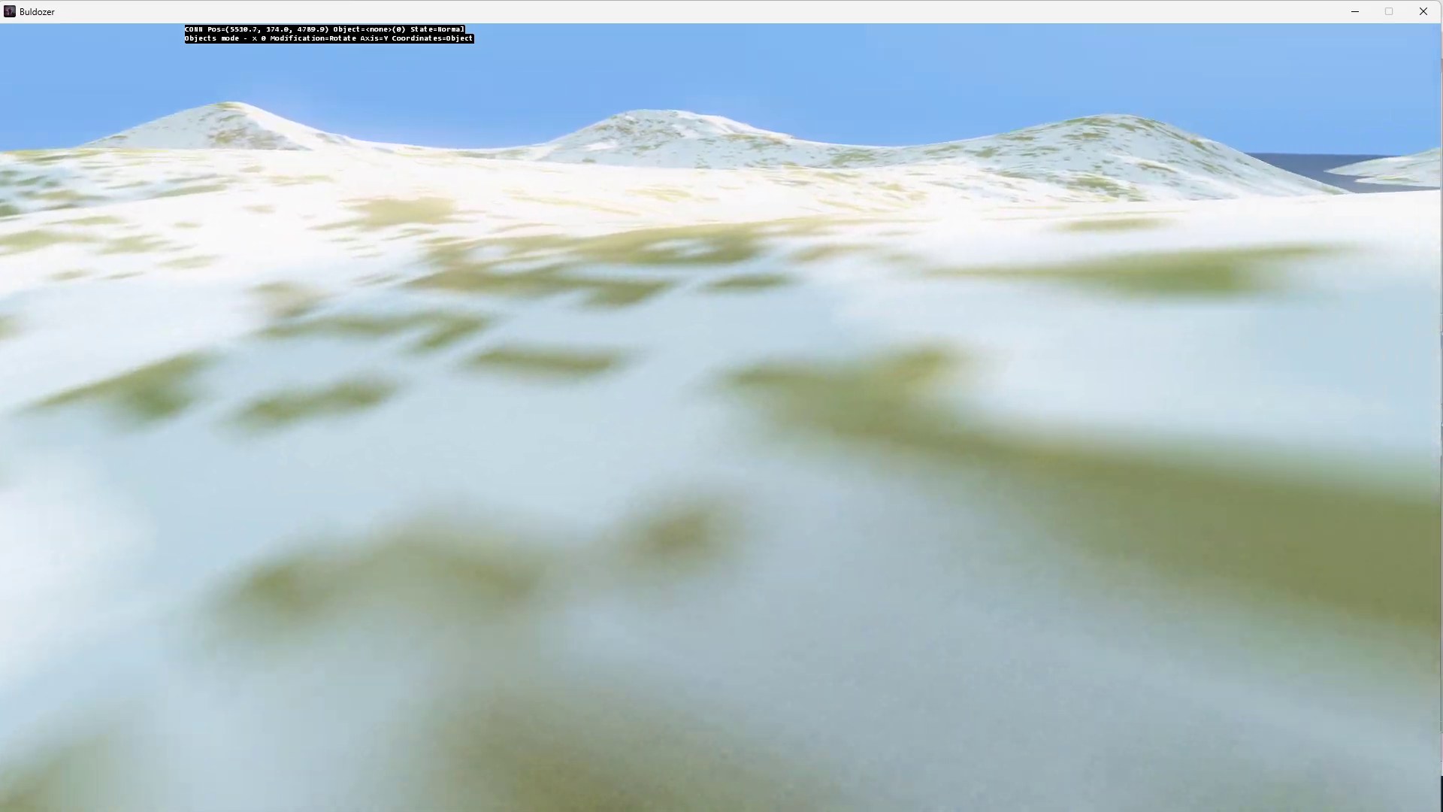
pyautogui.press('w')
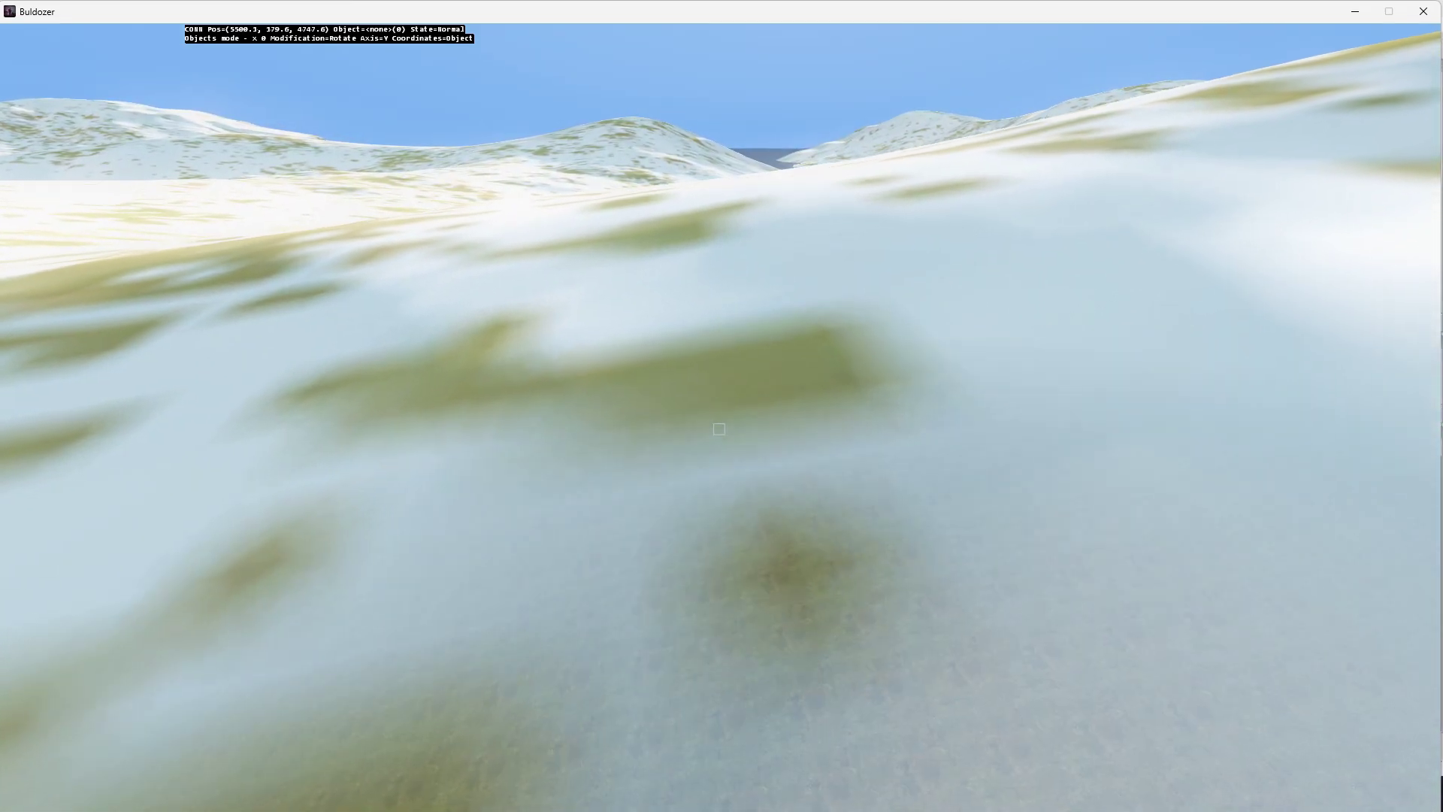
pyautogui.press('w')
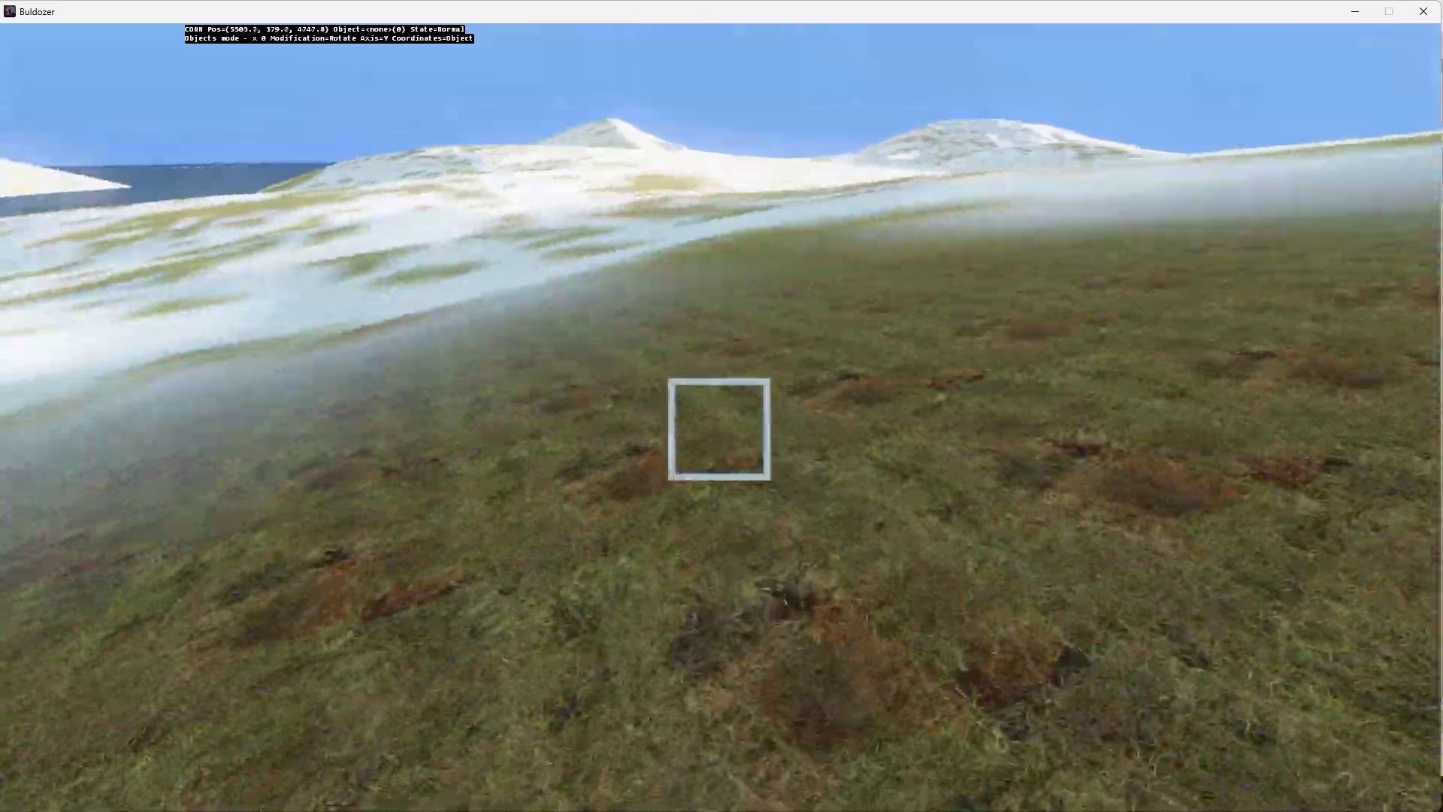
pyautogui.press('w')
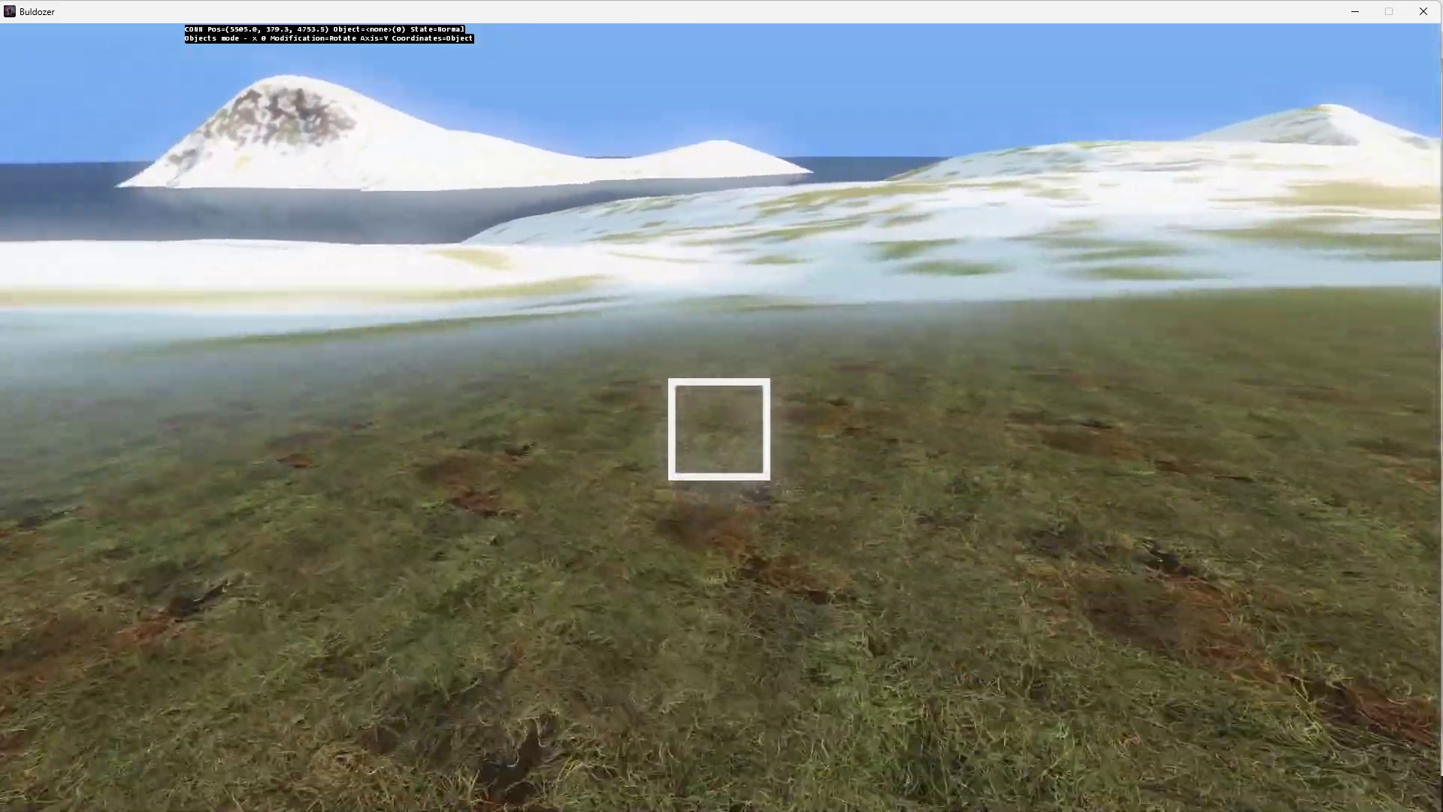
pyautogui.press('w')
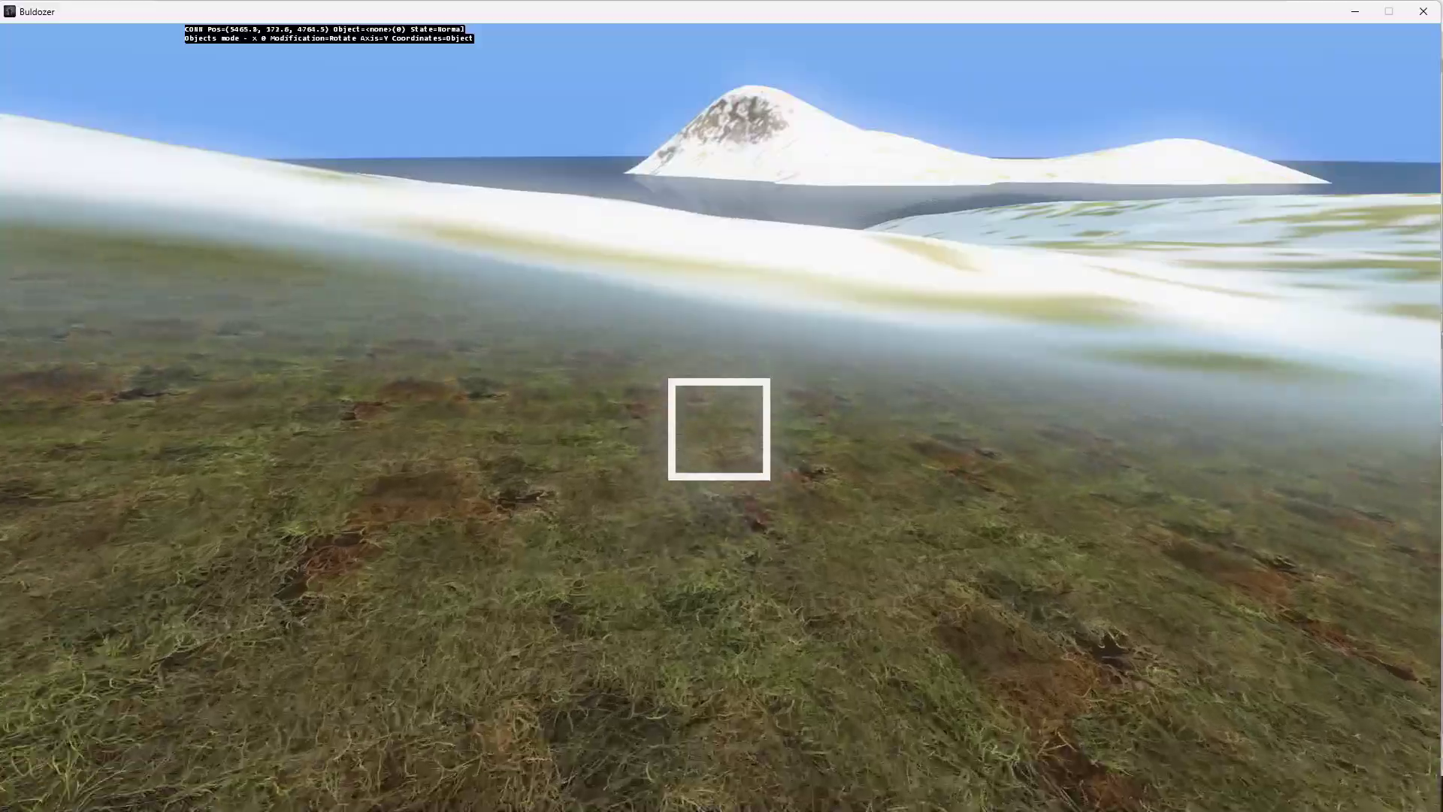
pyautogui.press('w')
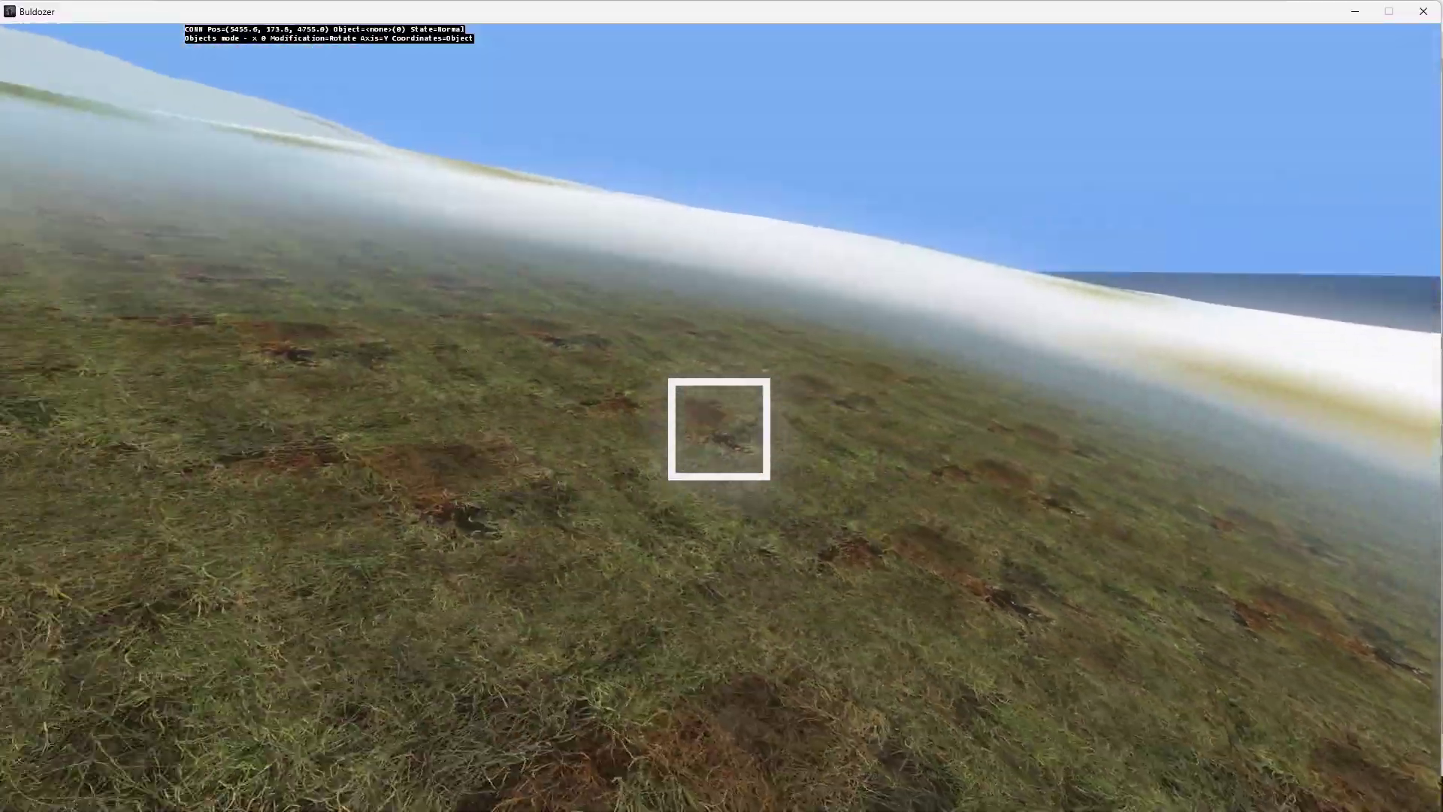
pyautogui.press('w')
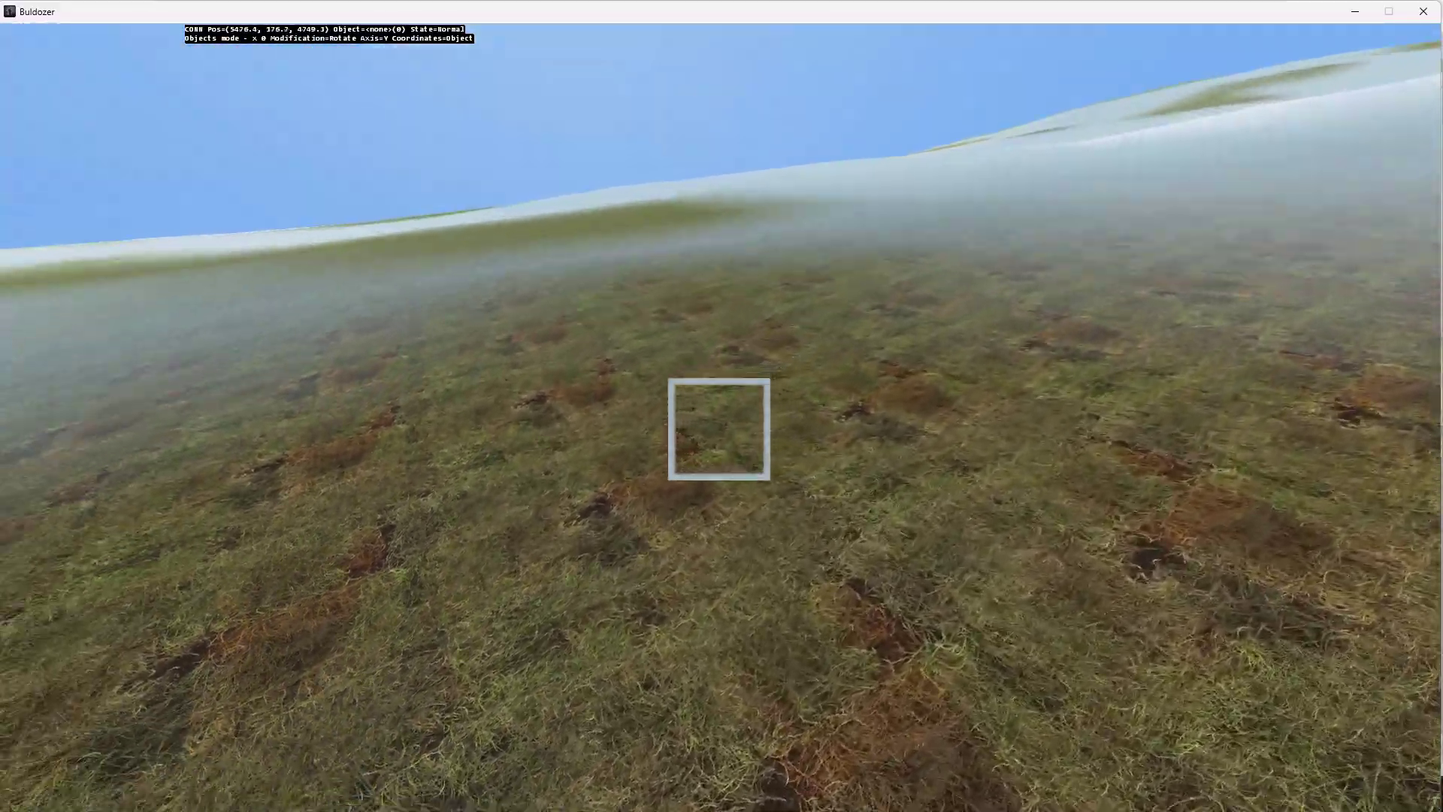
pyautogui.press('Escape')
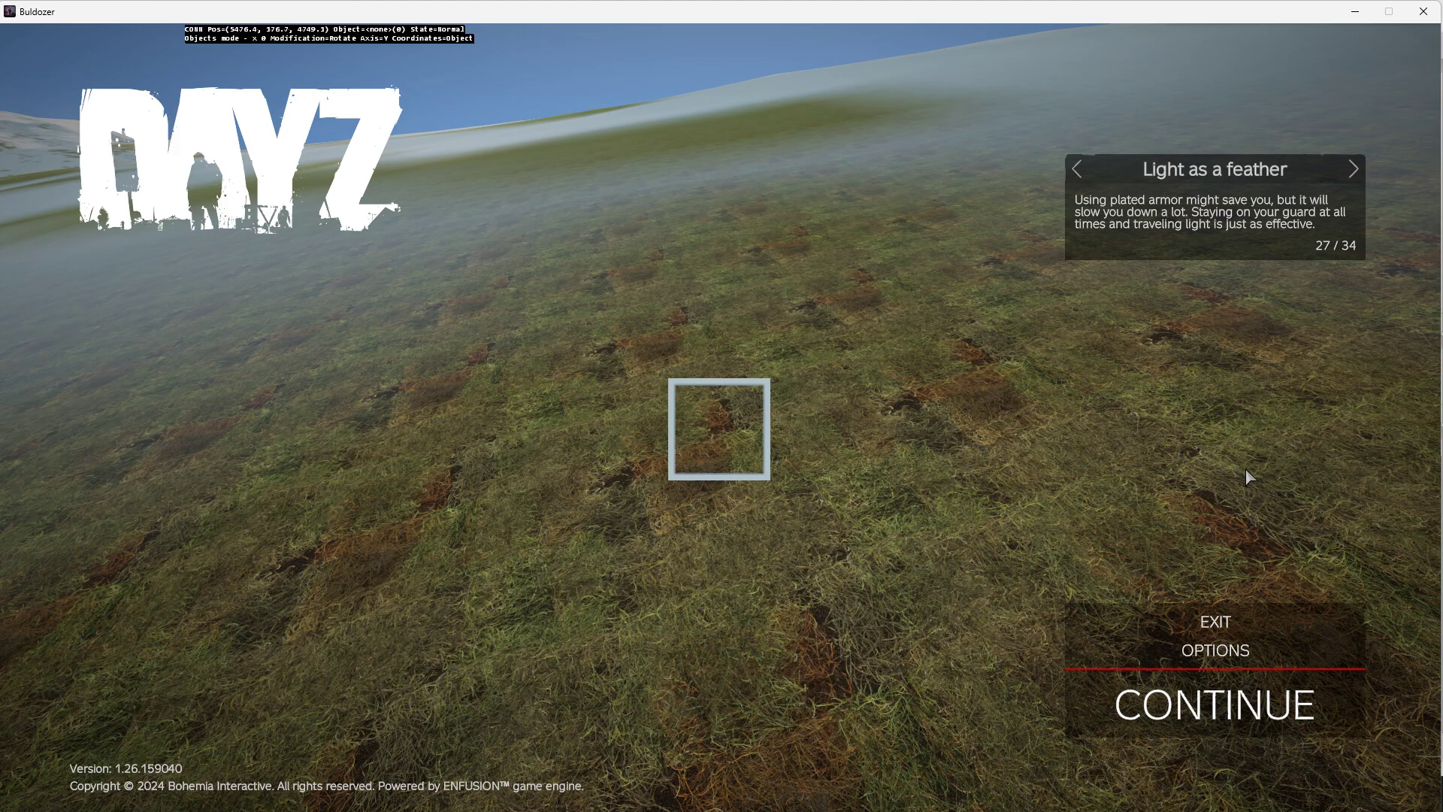
pyautogui.click(1230, 620)
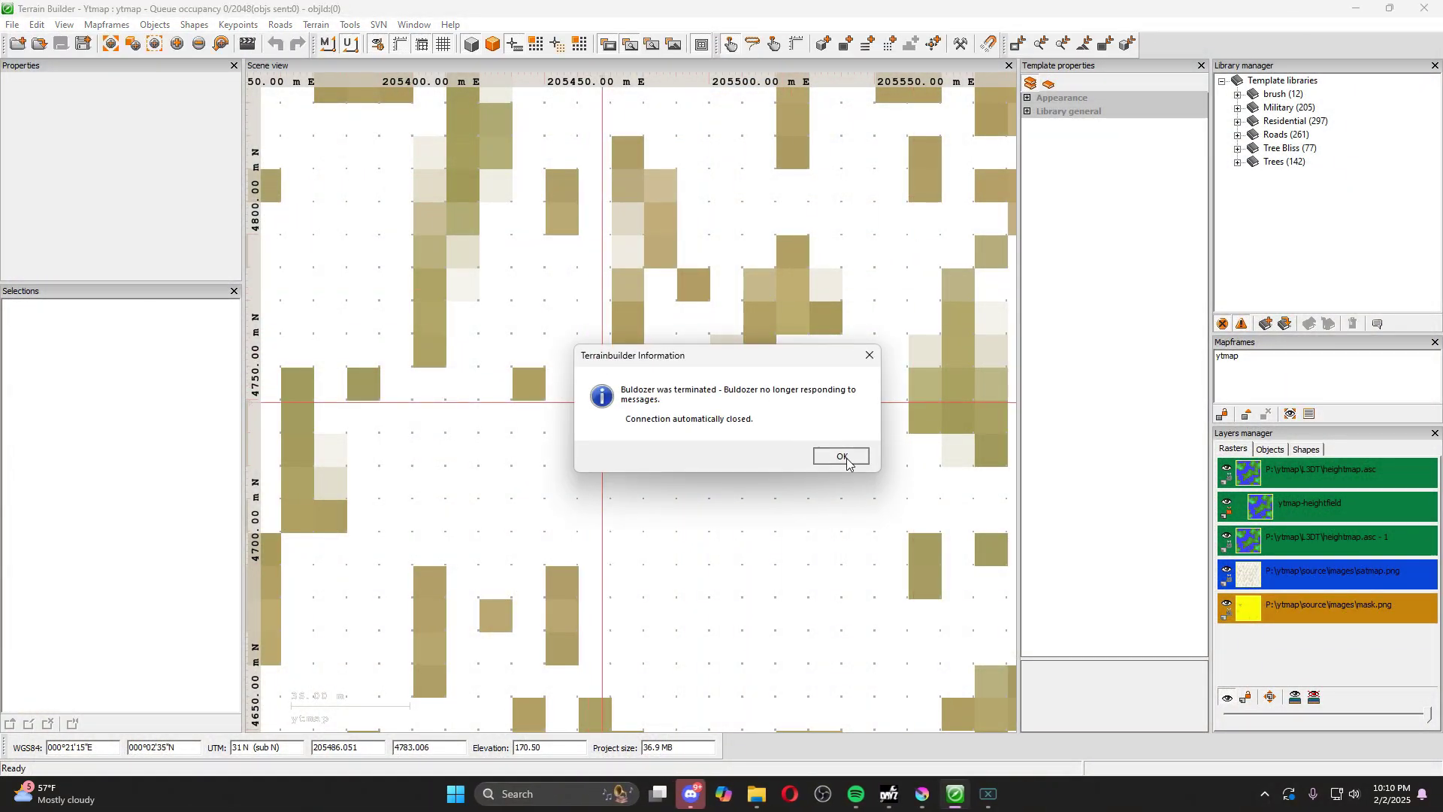
# Step: Dismiss the Buldozer-terminated notice and minimize Terrain Builder
pyautogui.click(841, 456)
pyautogui.scroll(-5, 594, 581)
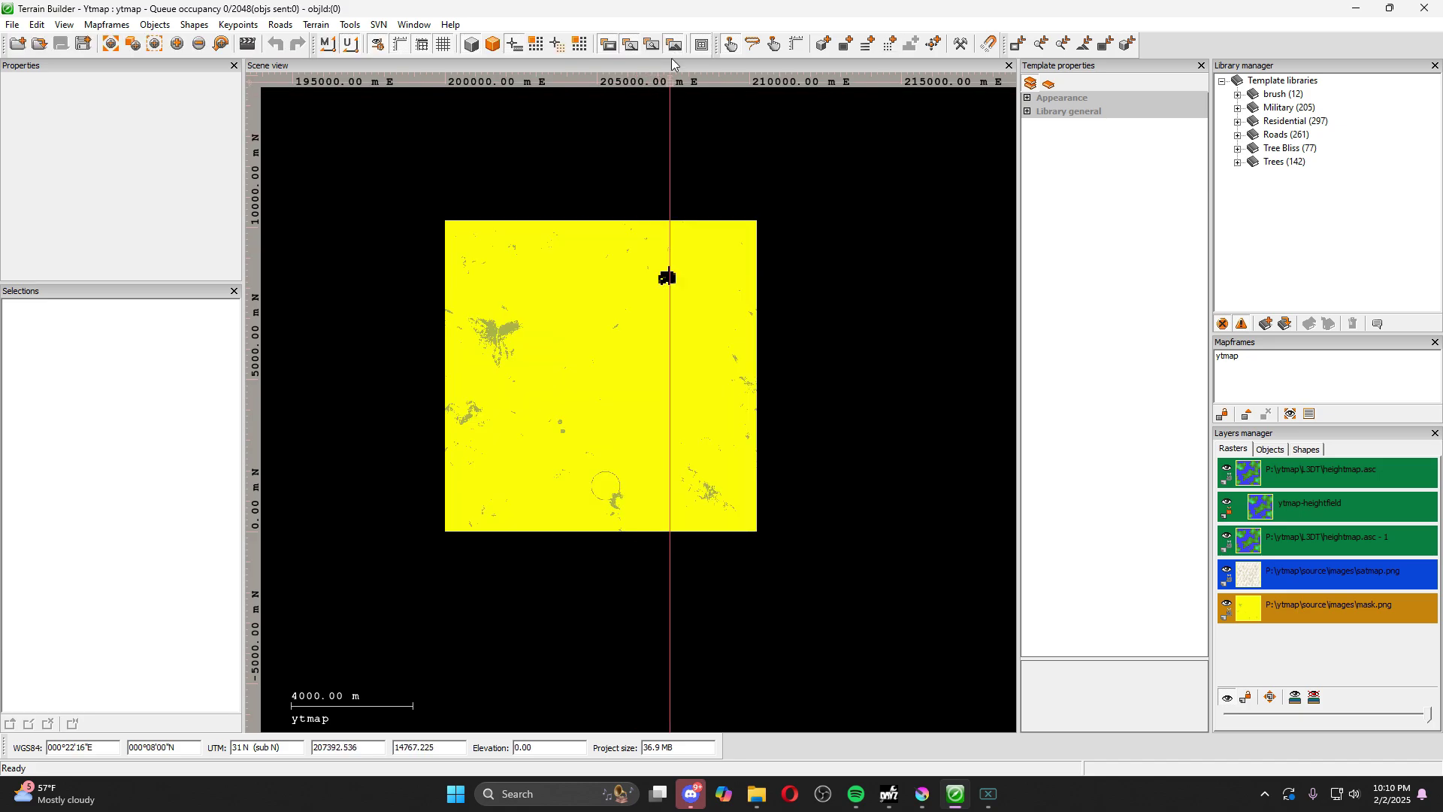
pyautogui.scroll(3, 620, 305)
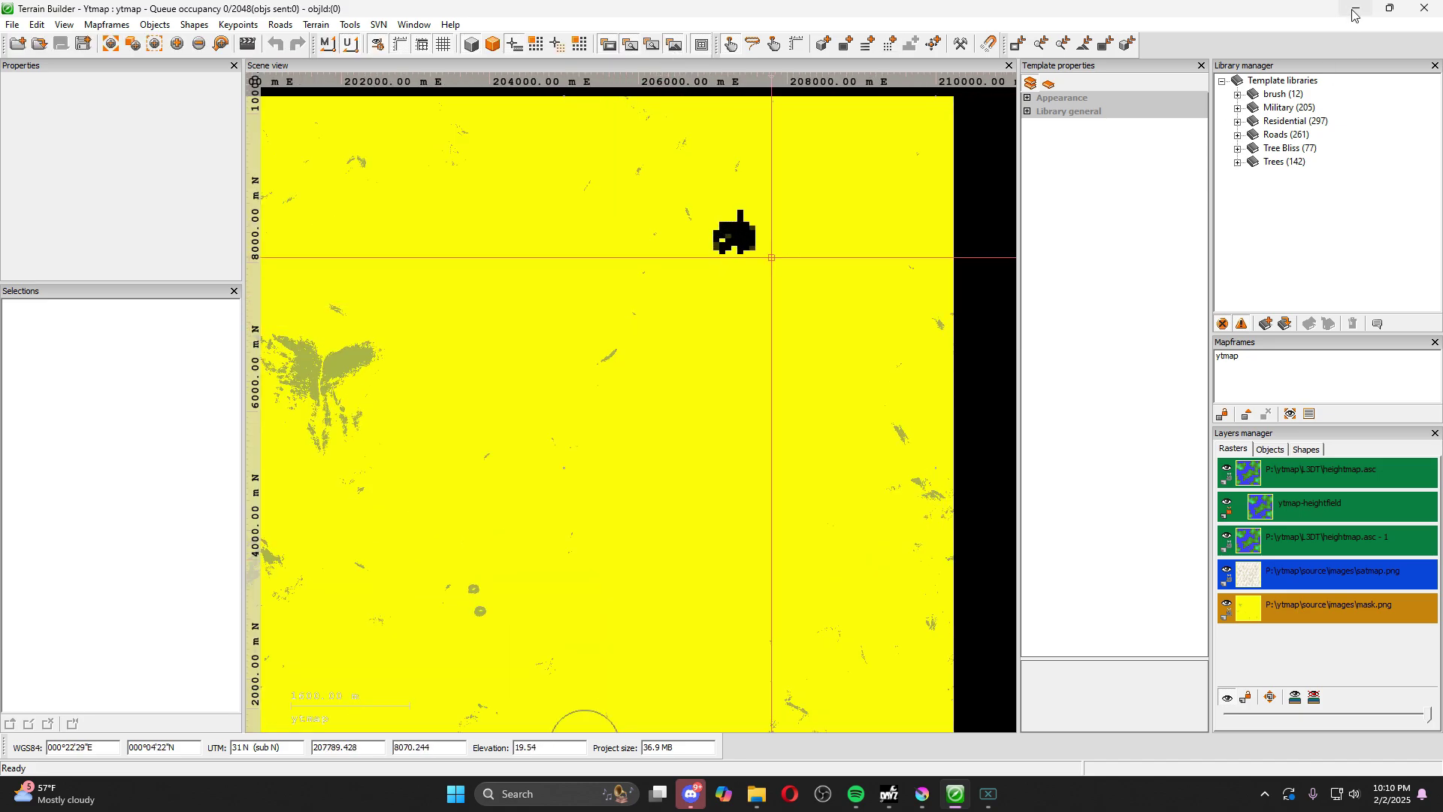
pyautogui.click(1356, 15)
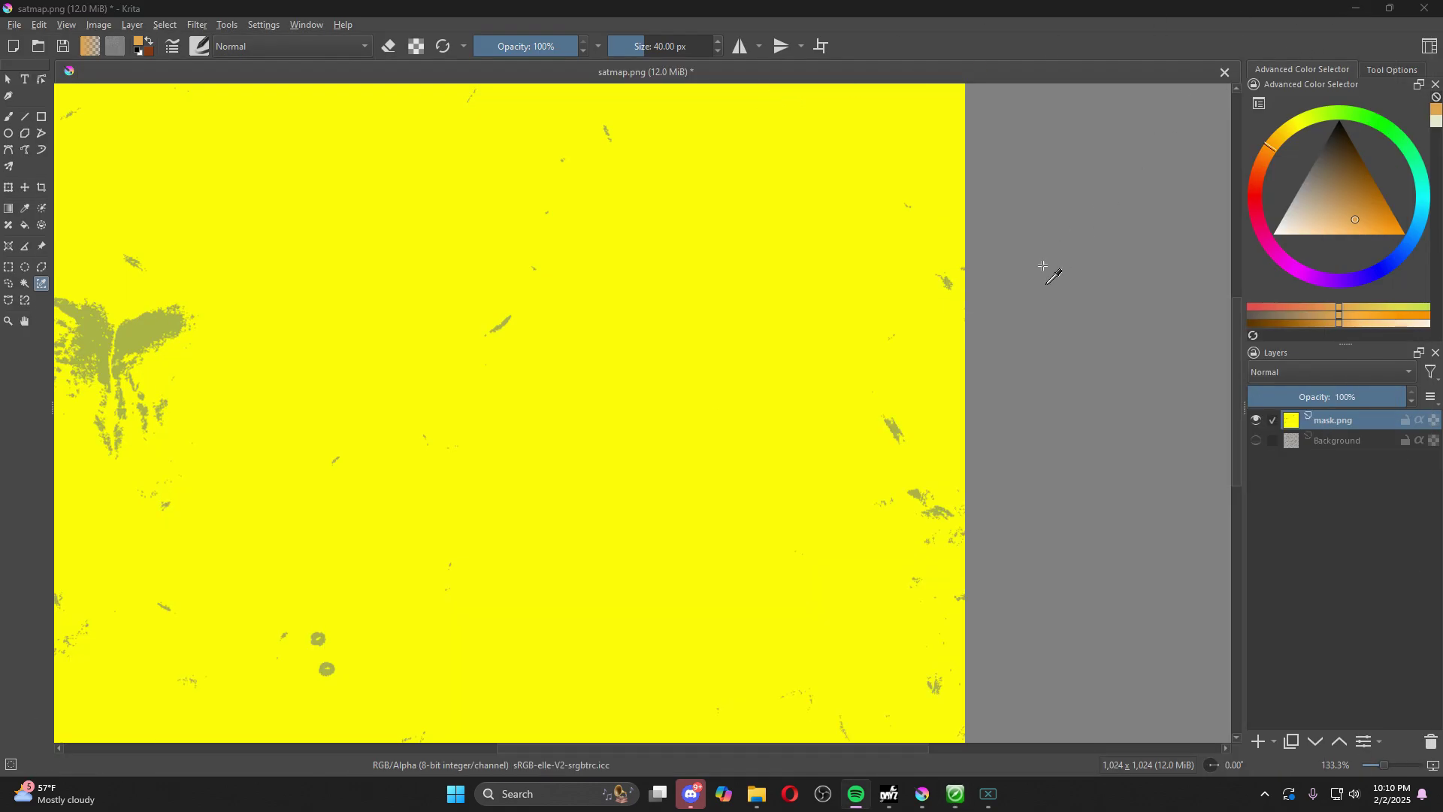
# Step: Minimize Krita and bring up File Explorer at the ytmap source folder
pyautogui.scroll(-4, 755, 329)
pyautogui.scroll(3, 755, 329)
pyautogui.click(923, 794)
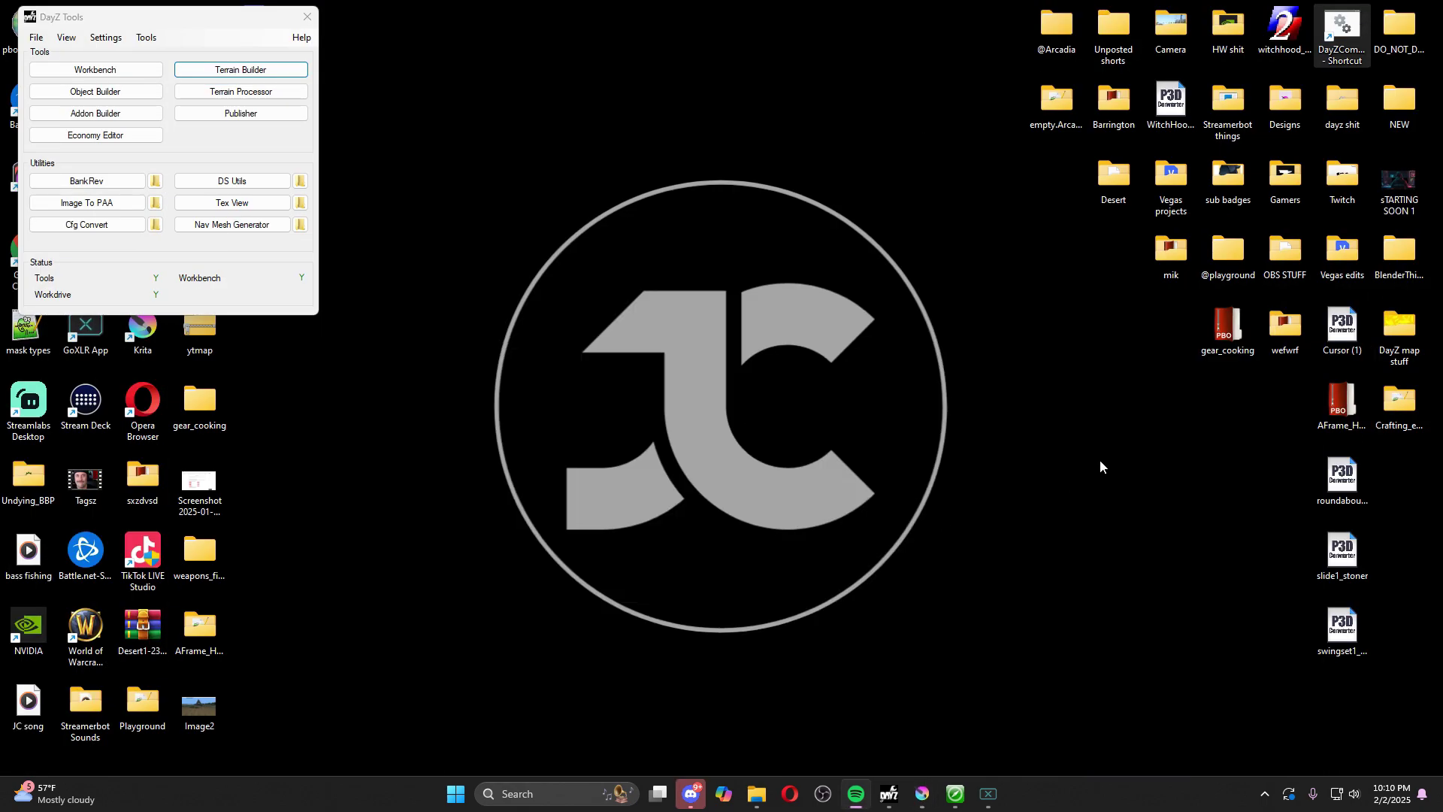
pyautogui.click(1265, 794)
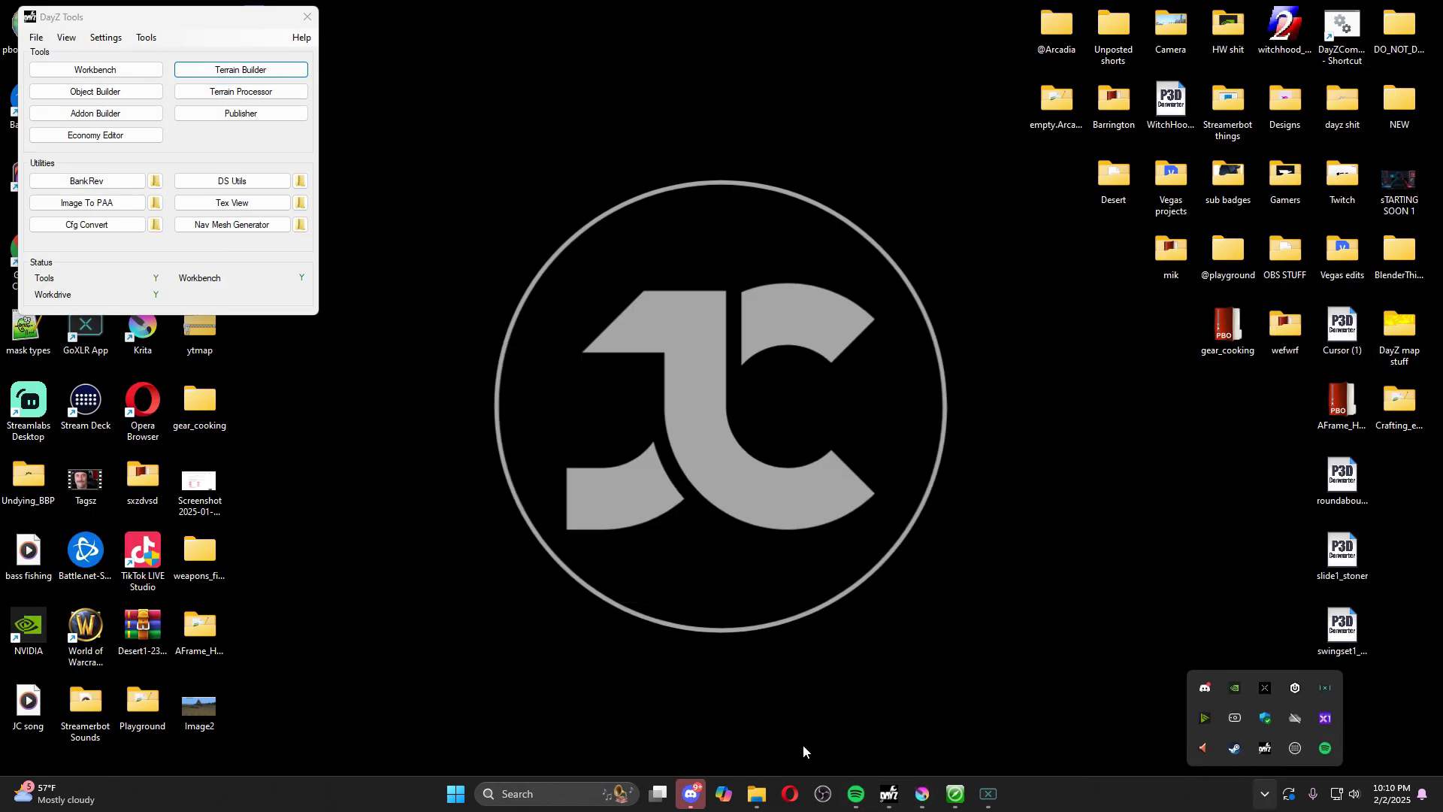
pyautogui.click(757, 794)
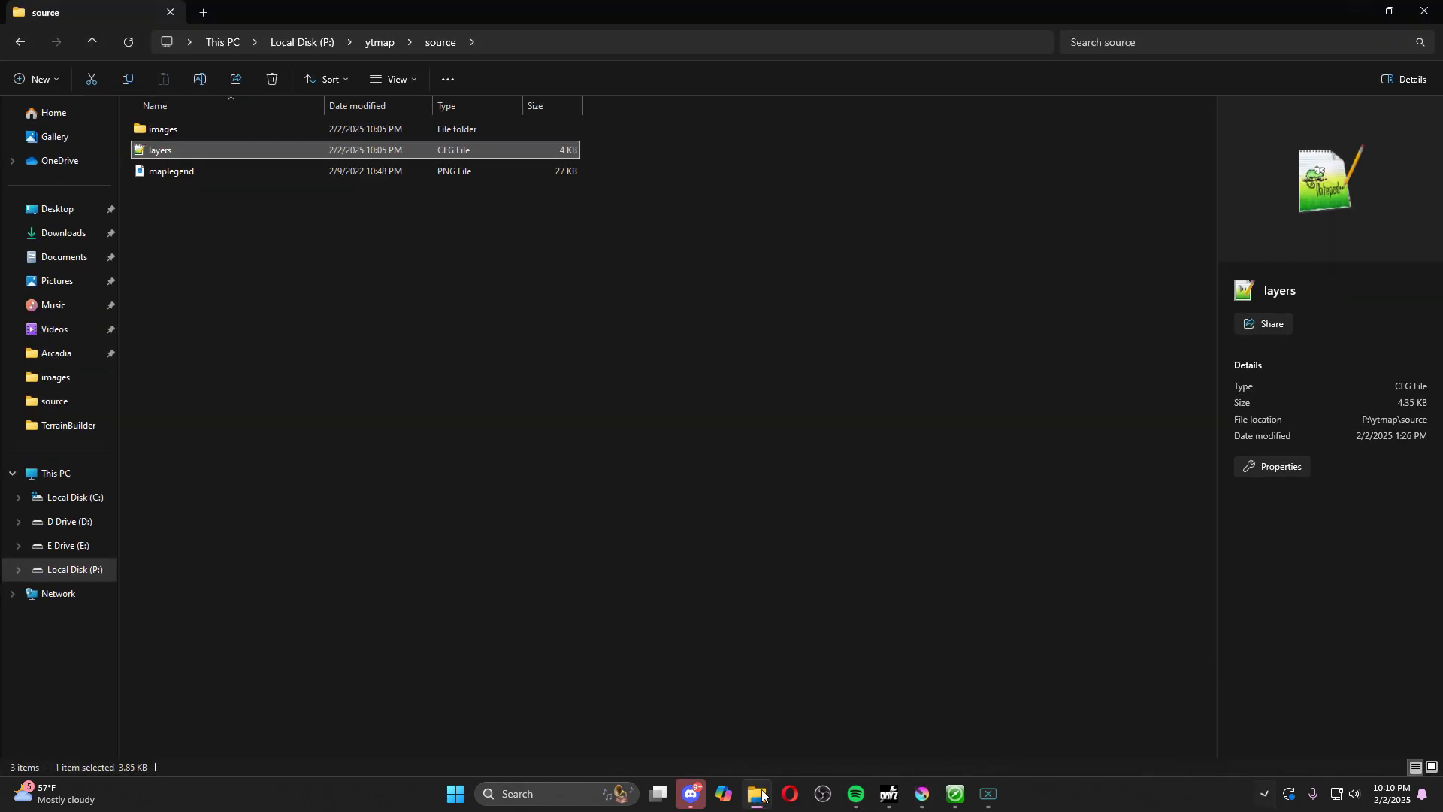
# Step: Navigate D: > Steam > steamapps > common > DayZ > sakhal > Addons
pyautogui.click(66, 521)
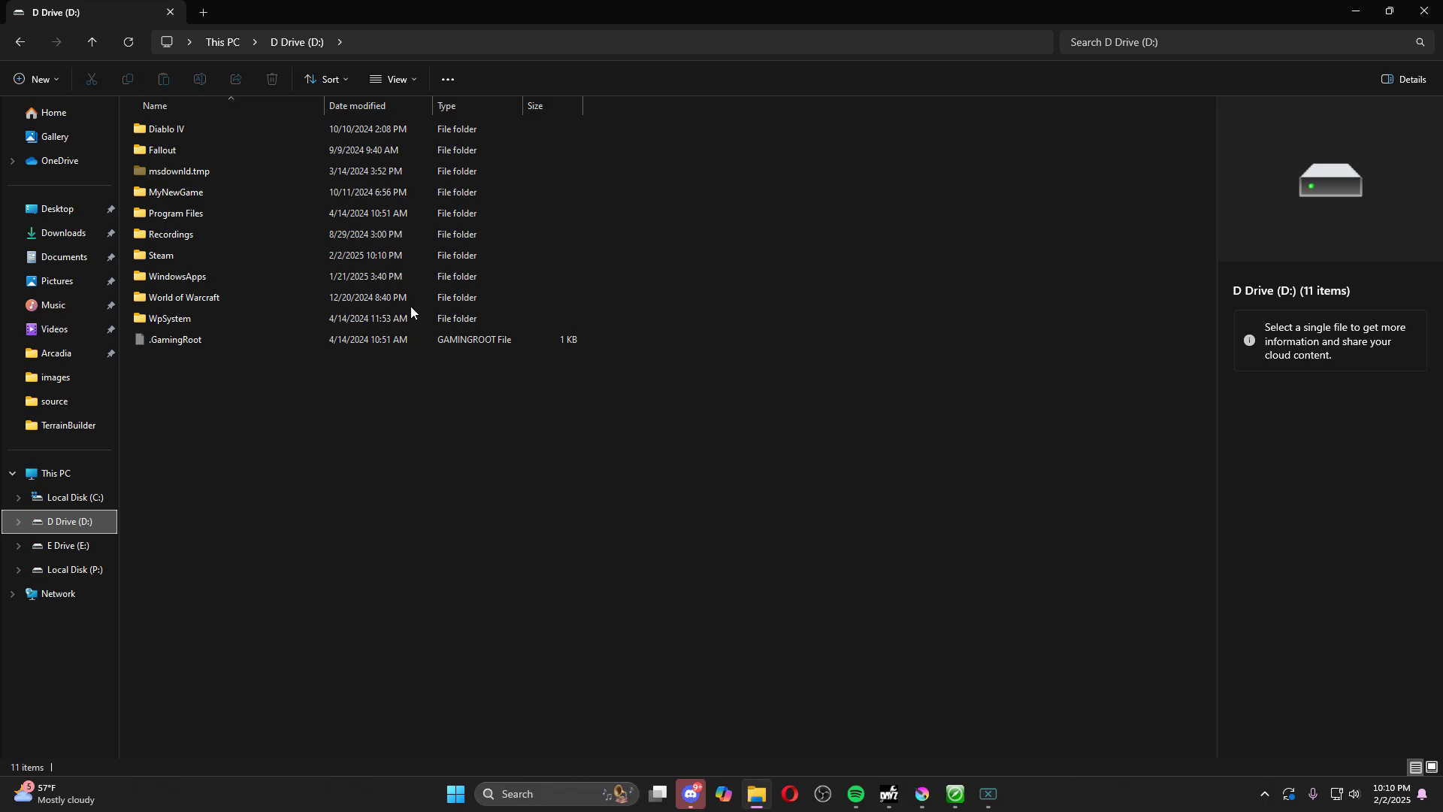
pyautogui.click(231, 254)
pyautogui.doubleClick(231, 254)
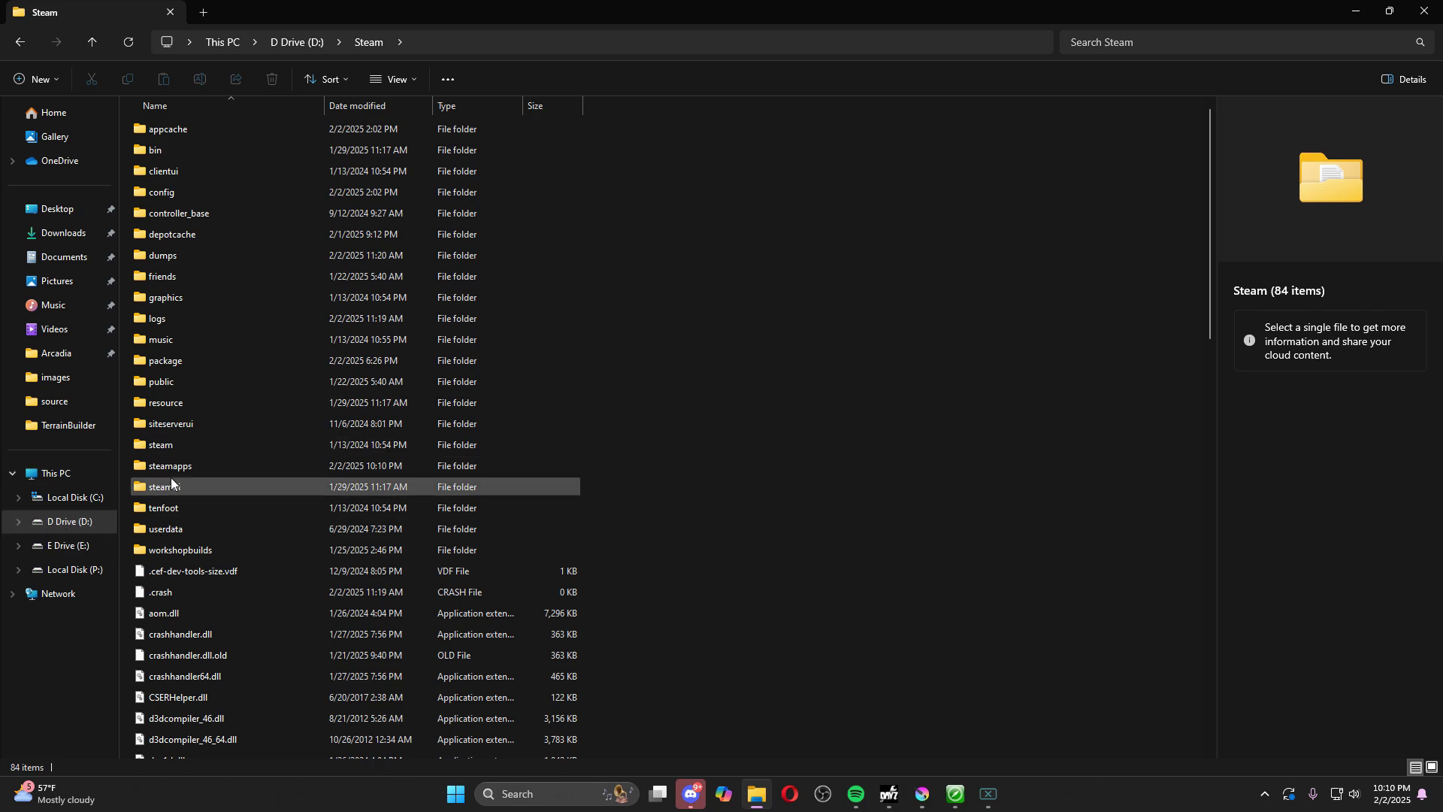
pyautogui.doubleClick(195, 447)
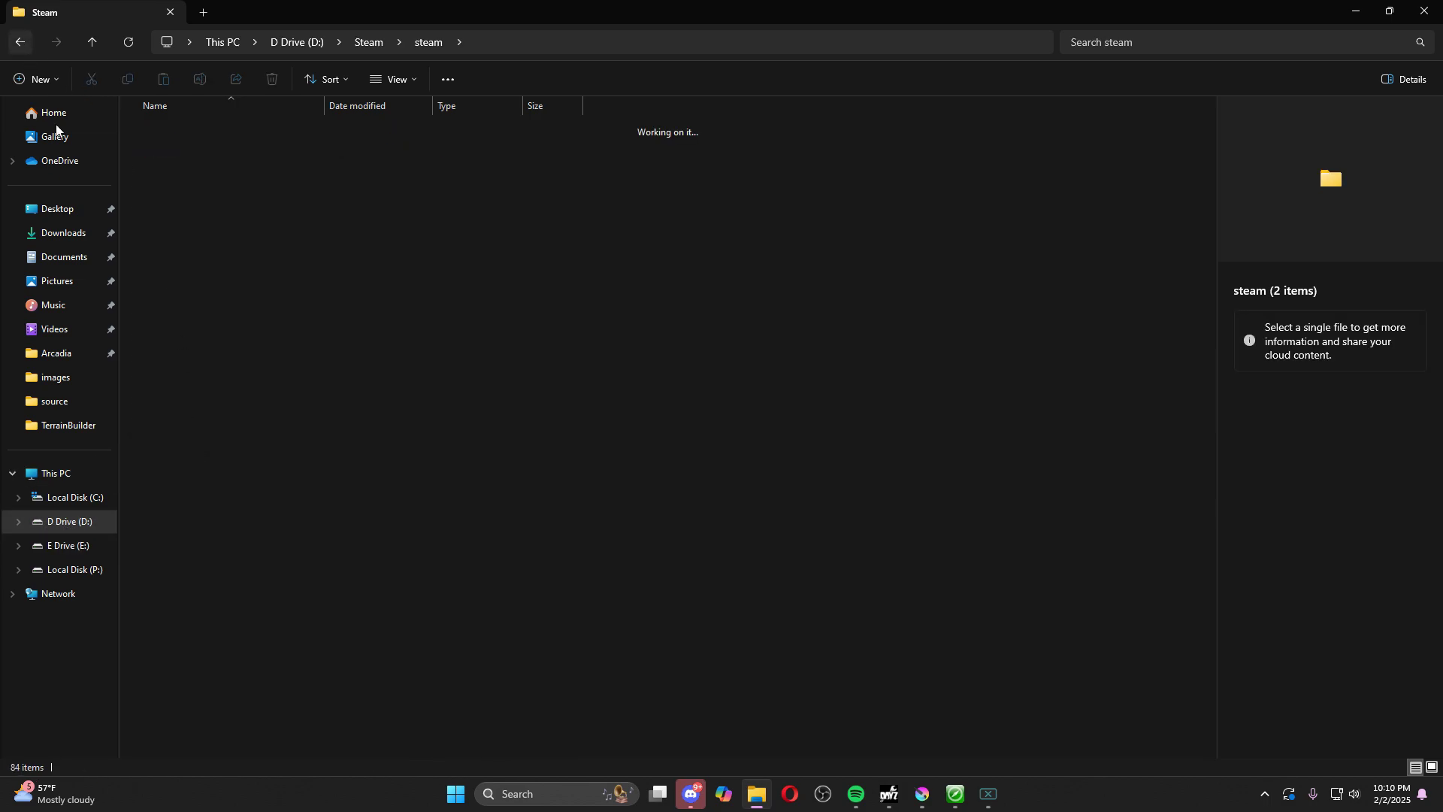
pyautogui.hotkey('alt', 'Left')
pyautogui.doubleClick(196, 468)
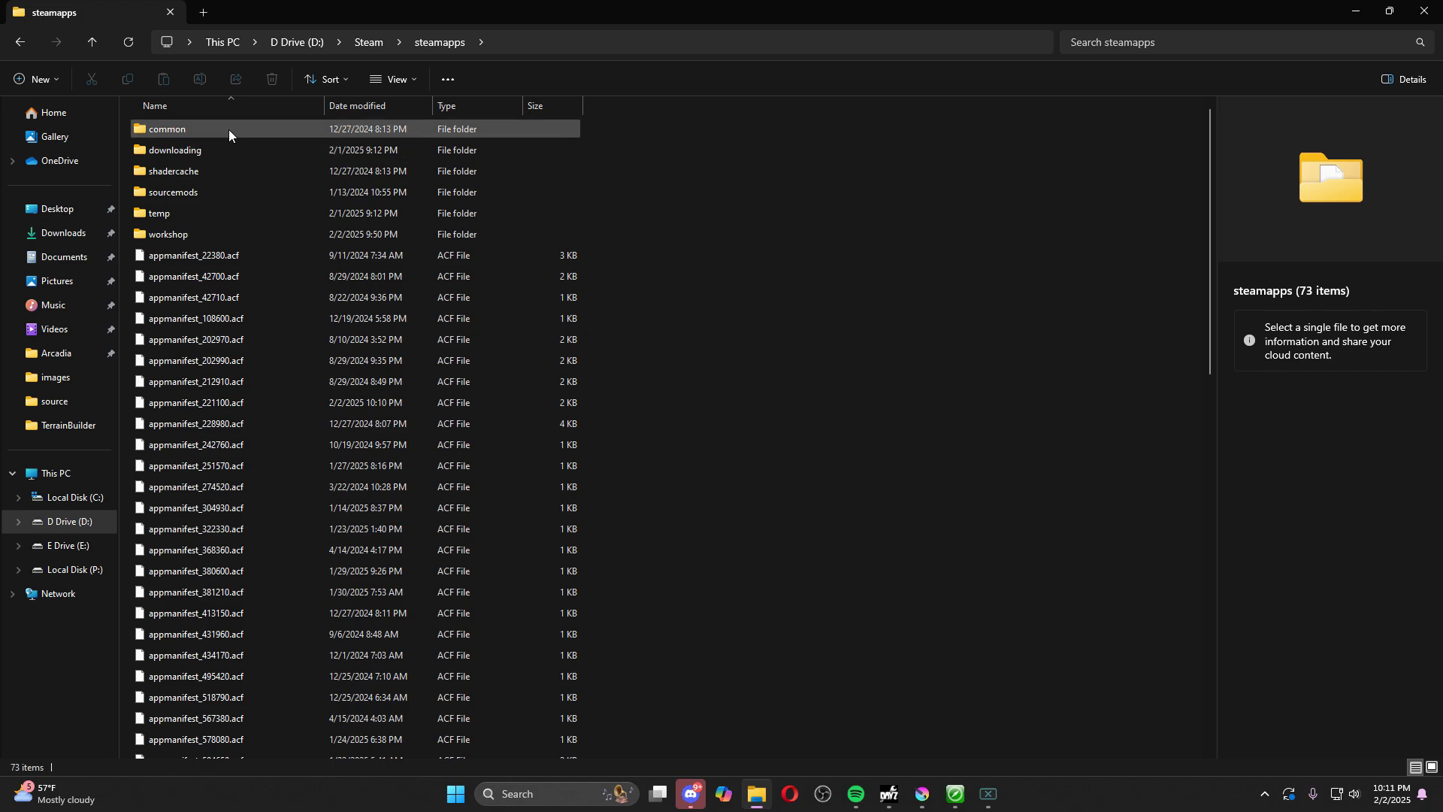
pyautogui.doubleClick(229, 129)
pyautogui.doubleClick(220, 424)
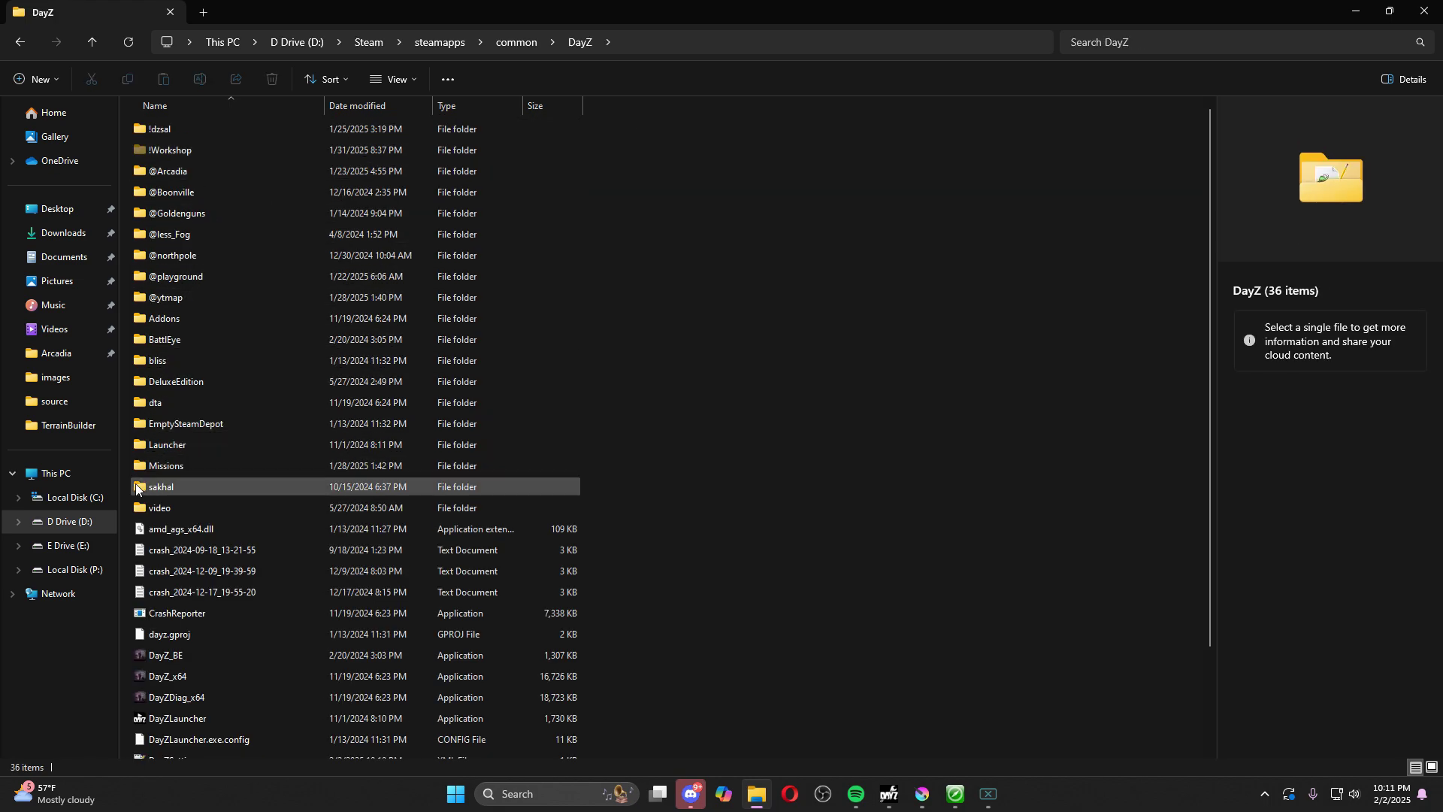
pyautogui.doubleClick(200, 487)
pyautogui.doubleClick(197, 131)
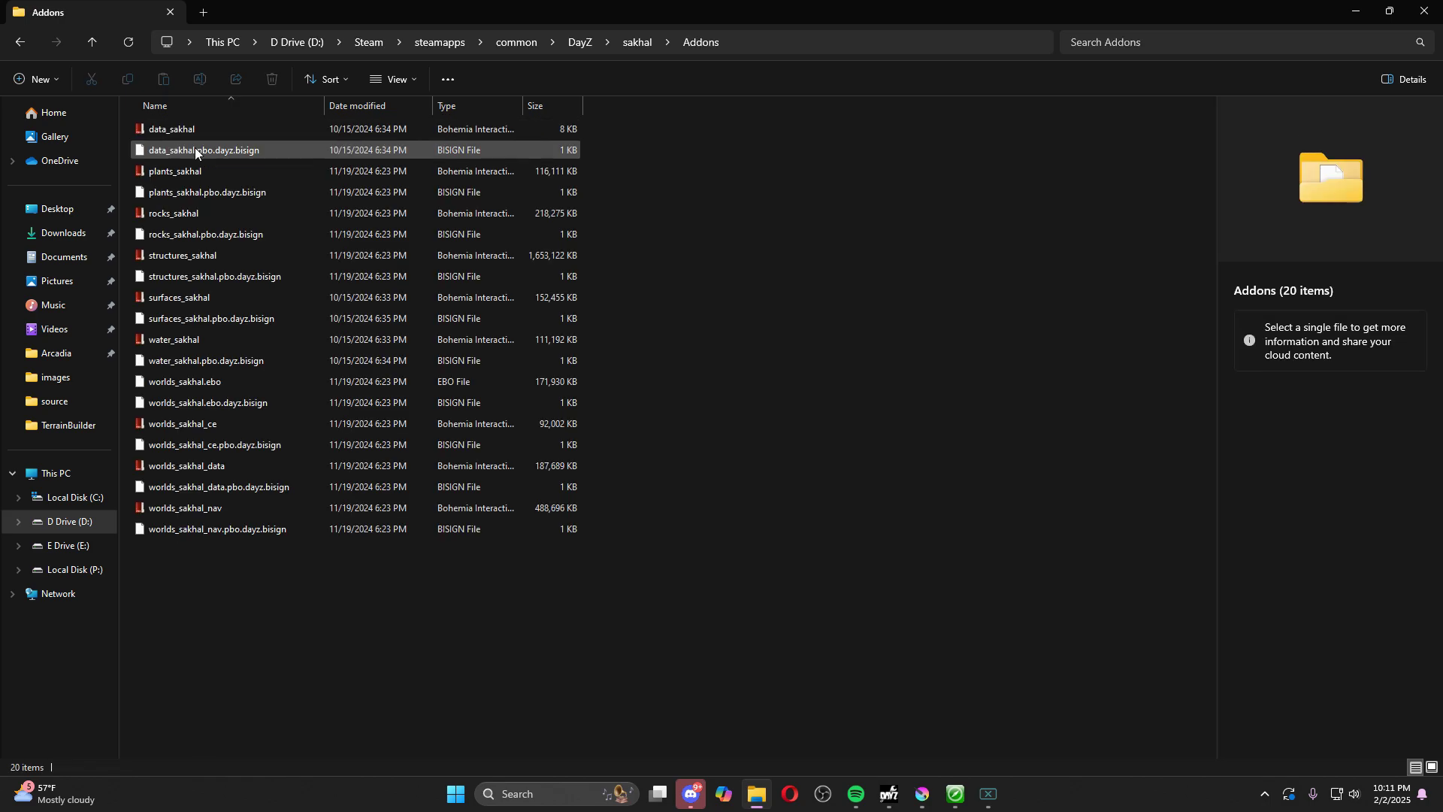
# Step: Copy surfaces_sakhal.pbo from the Addons folder onto the desktop
pyautogui.click(1391, 15)
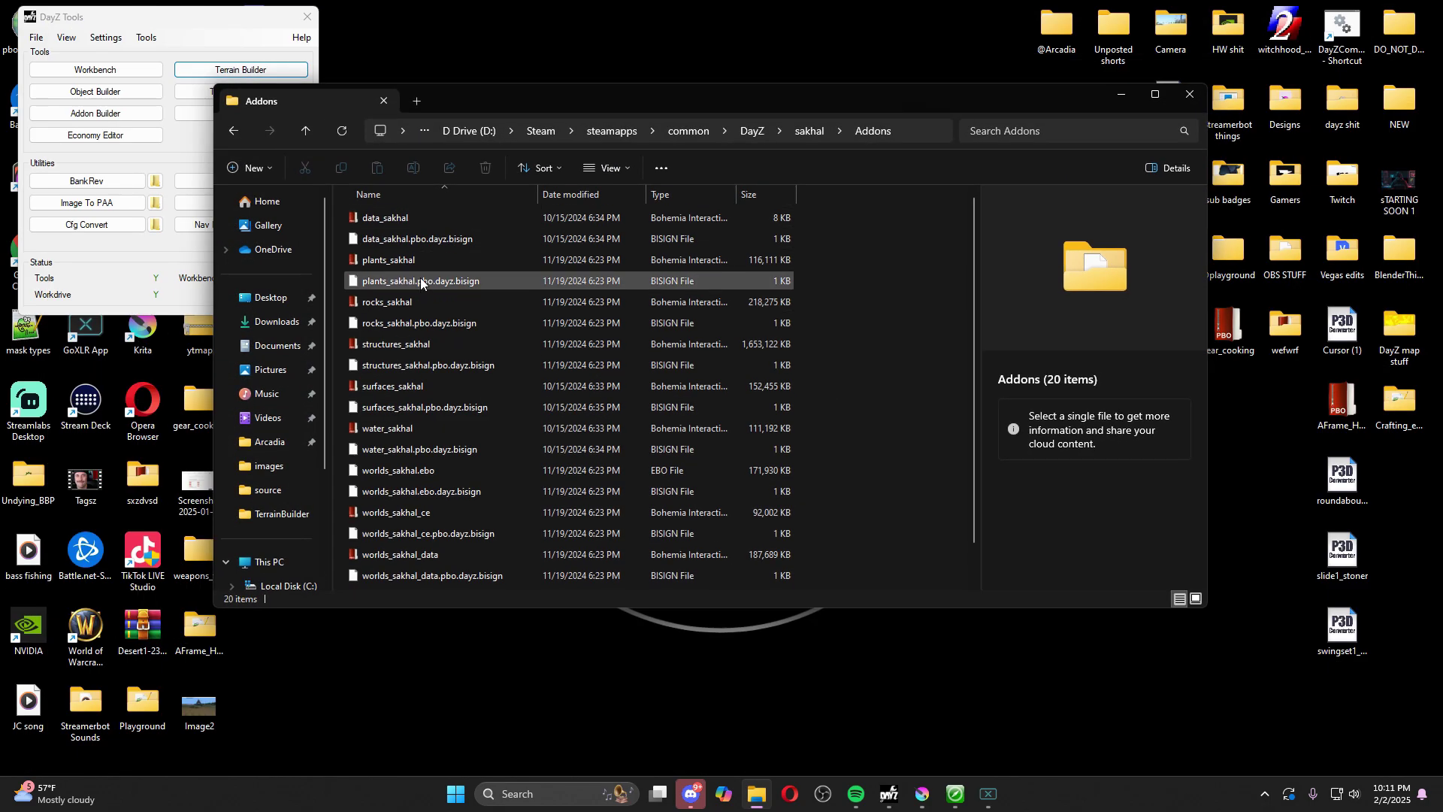
pyautogui.click(422, 388)
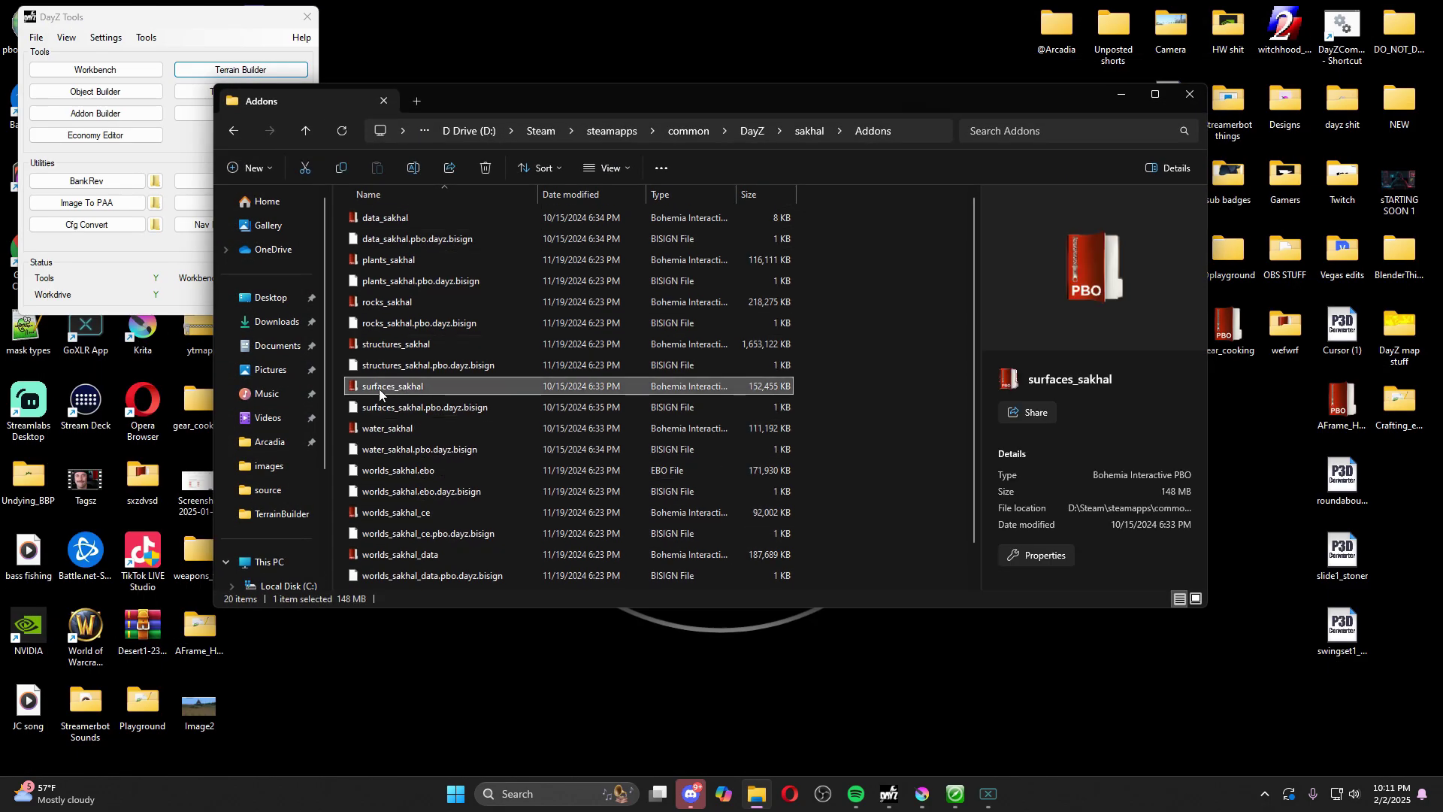
pyautogui.moveTo(423, 391); pyautogui.dragTo(672, 492)
pyautogui.moveTo(673, 492); pyautogui.dragTo(930, 654, button='right')
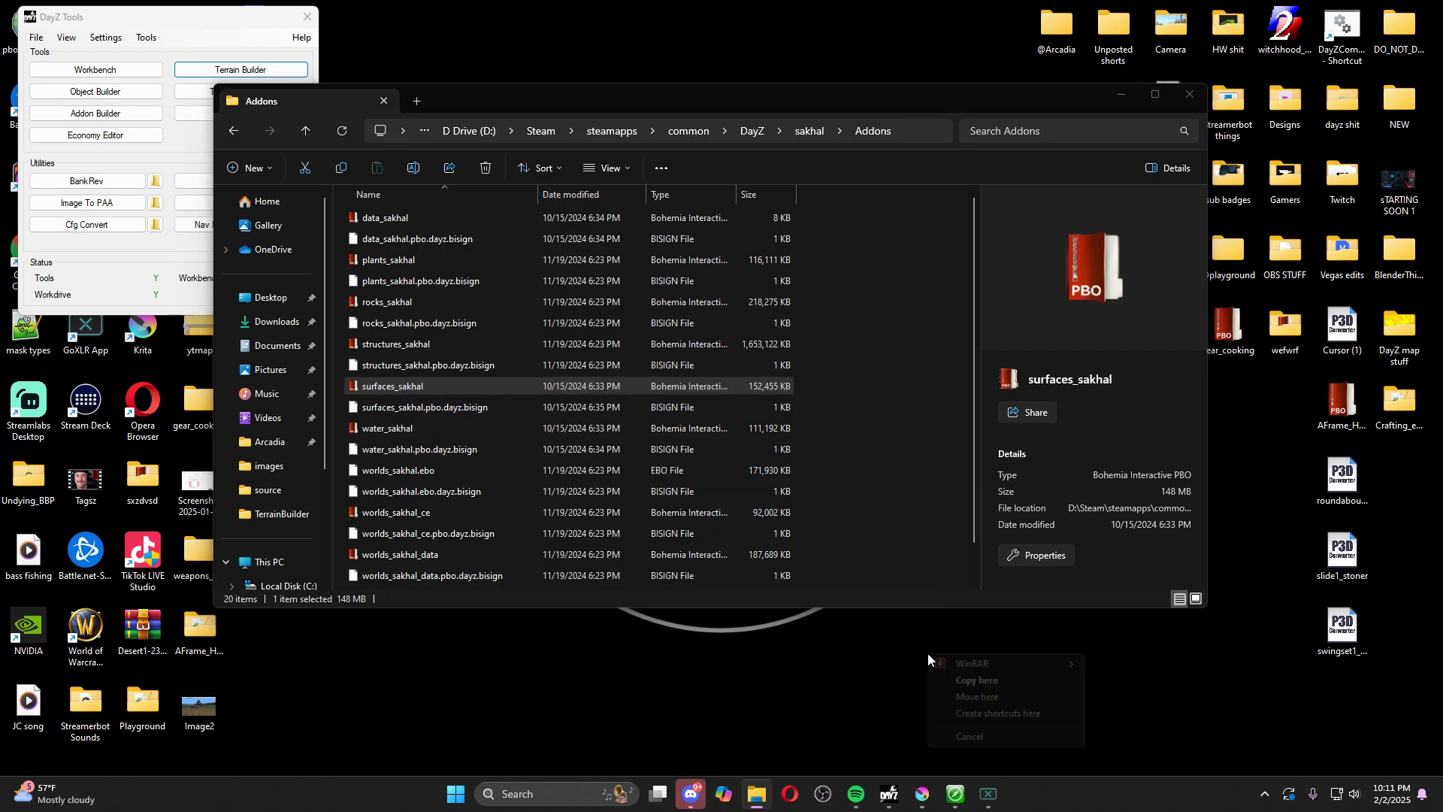
pyautogui.click(978, 680)
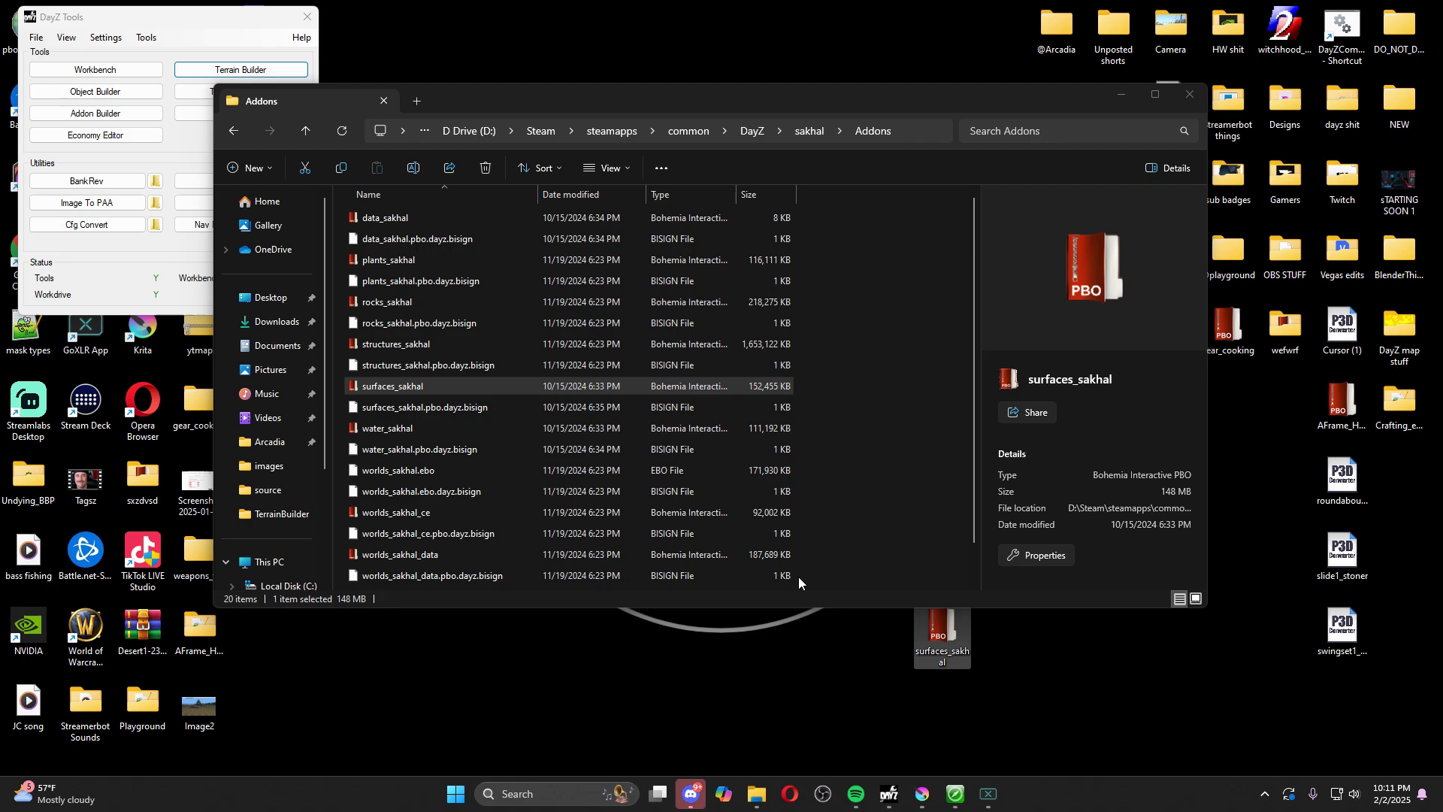
pyautogui.click(1192, 93)
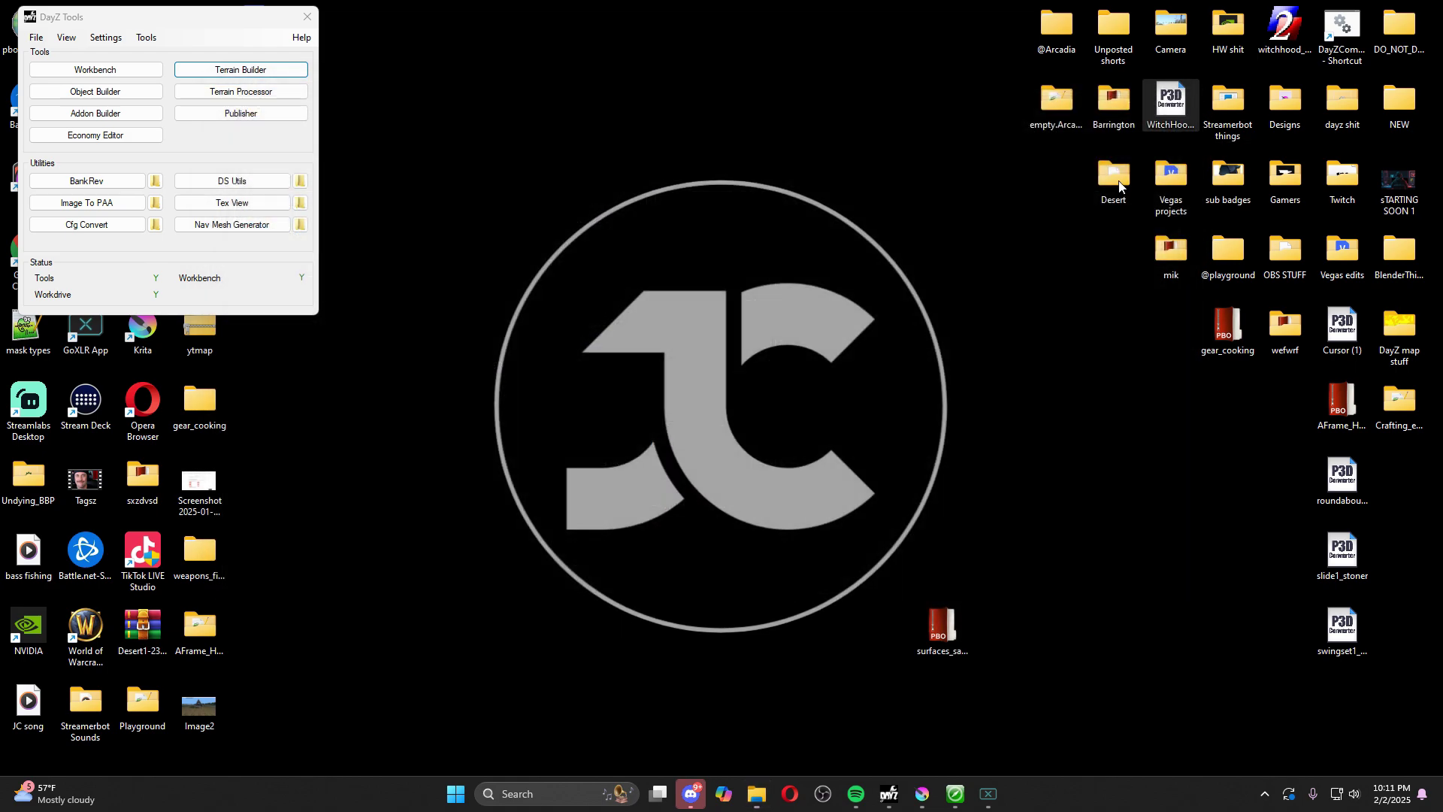
# Step: Extract all files from the desktop surfaces_sakhal.pbo with ExtractPbo and close its console
pyautogui.rightClick(878, 409)
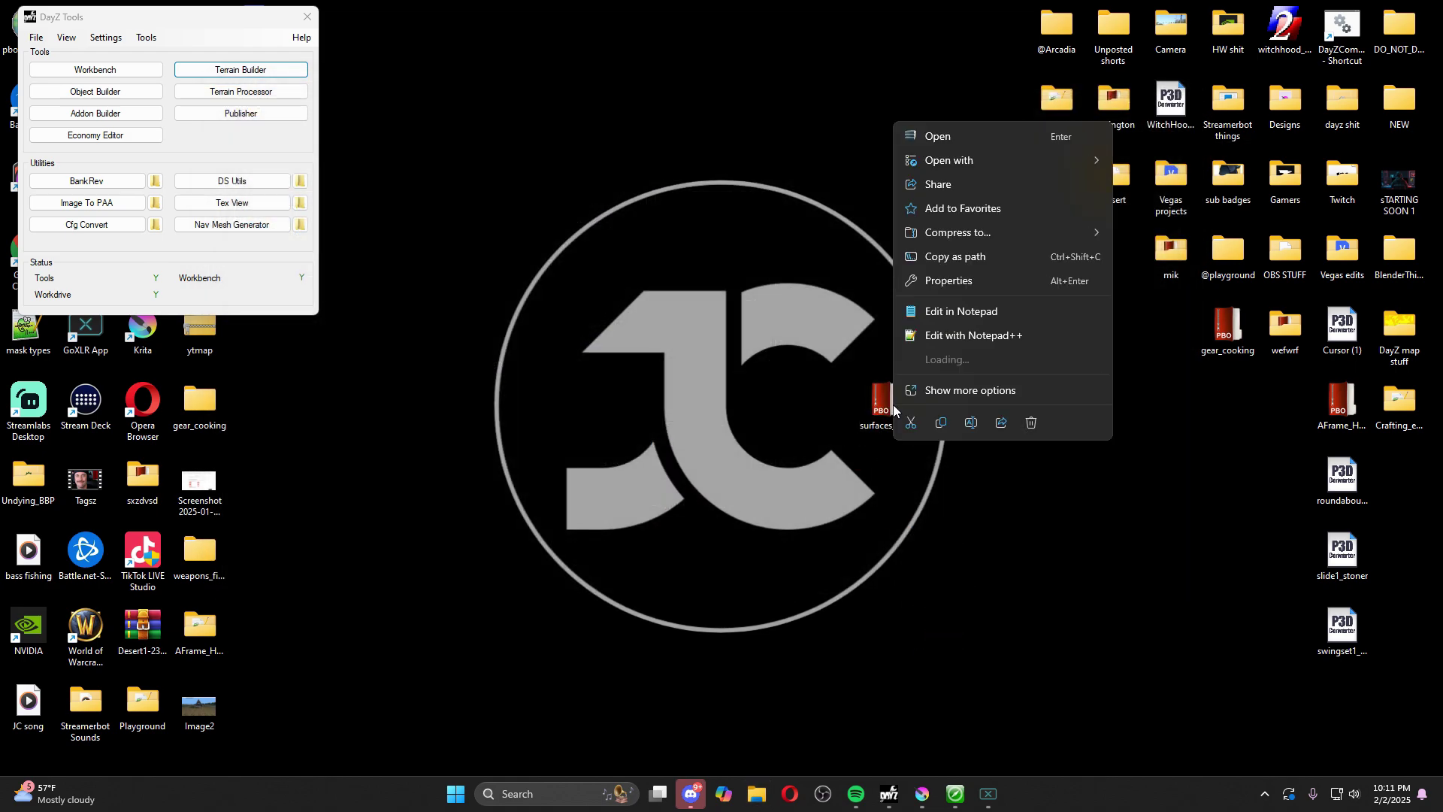
pyautogui.moveTo(965, 162)
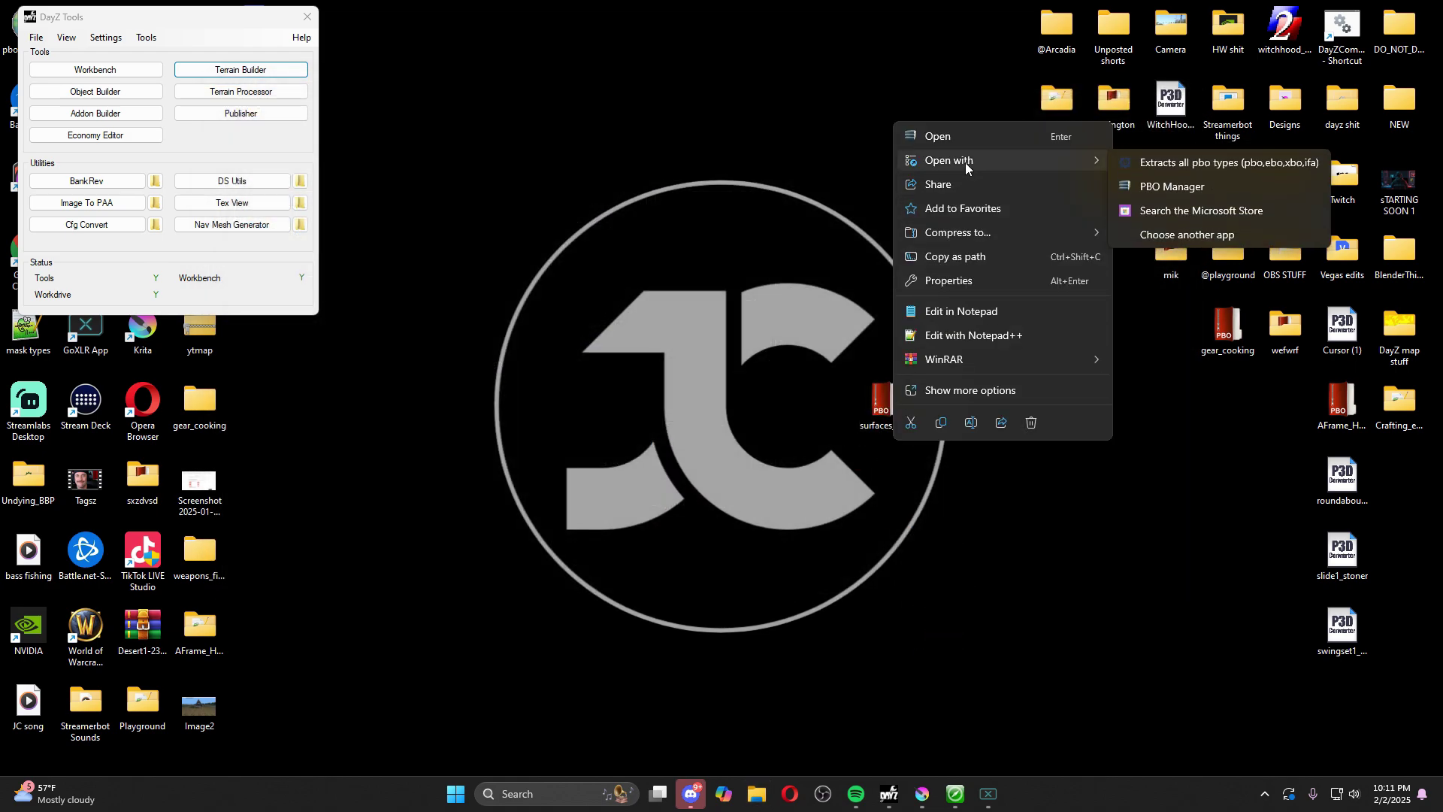
pyautogui.click(1202, 162)
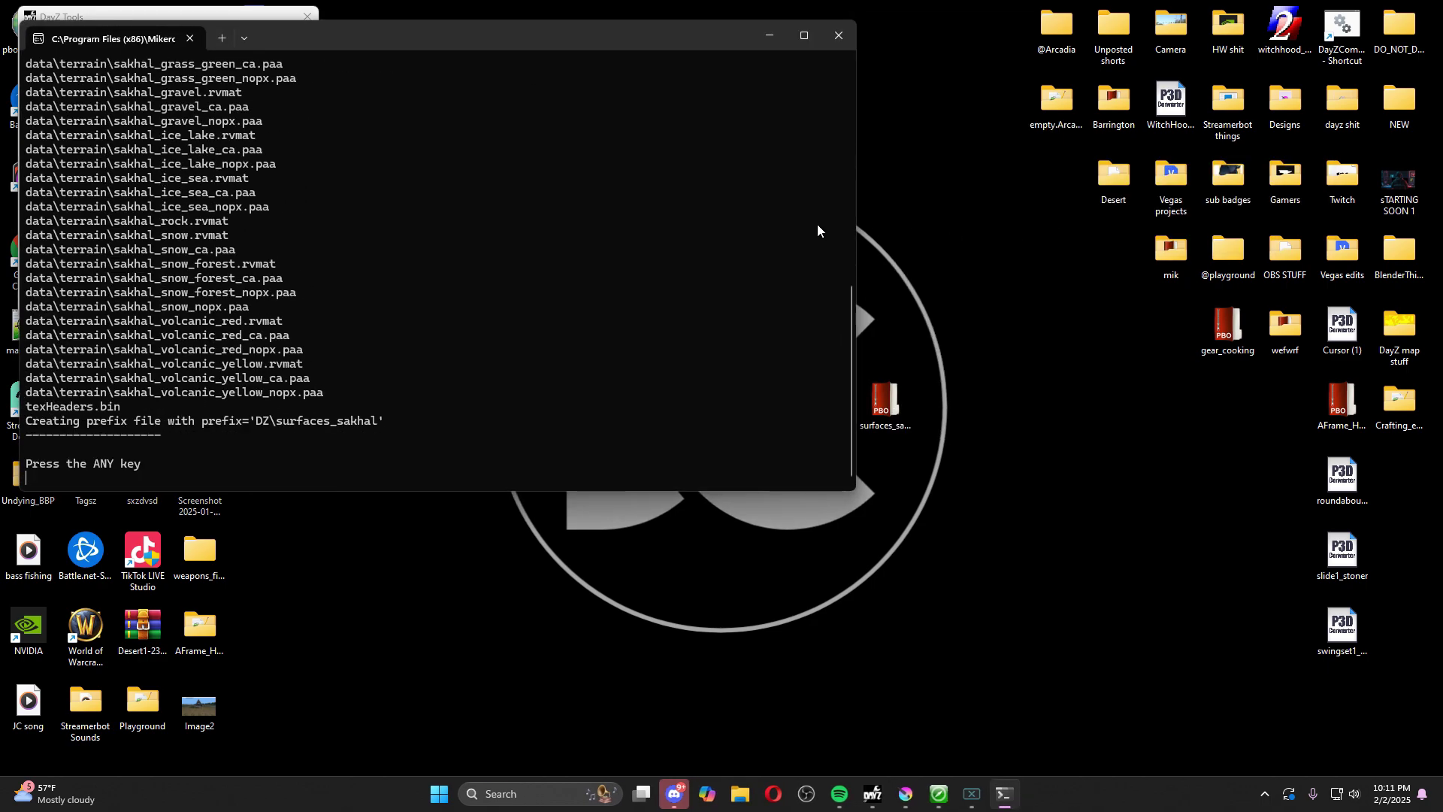
pyautogui.scroll(12, 786, 314)
pyautogui.scroll(-8, 528, 193)
pyautogui.click(840, 35)
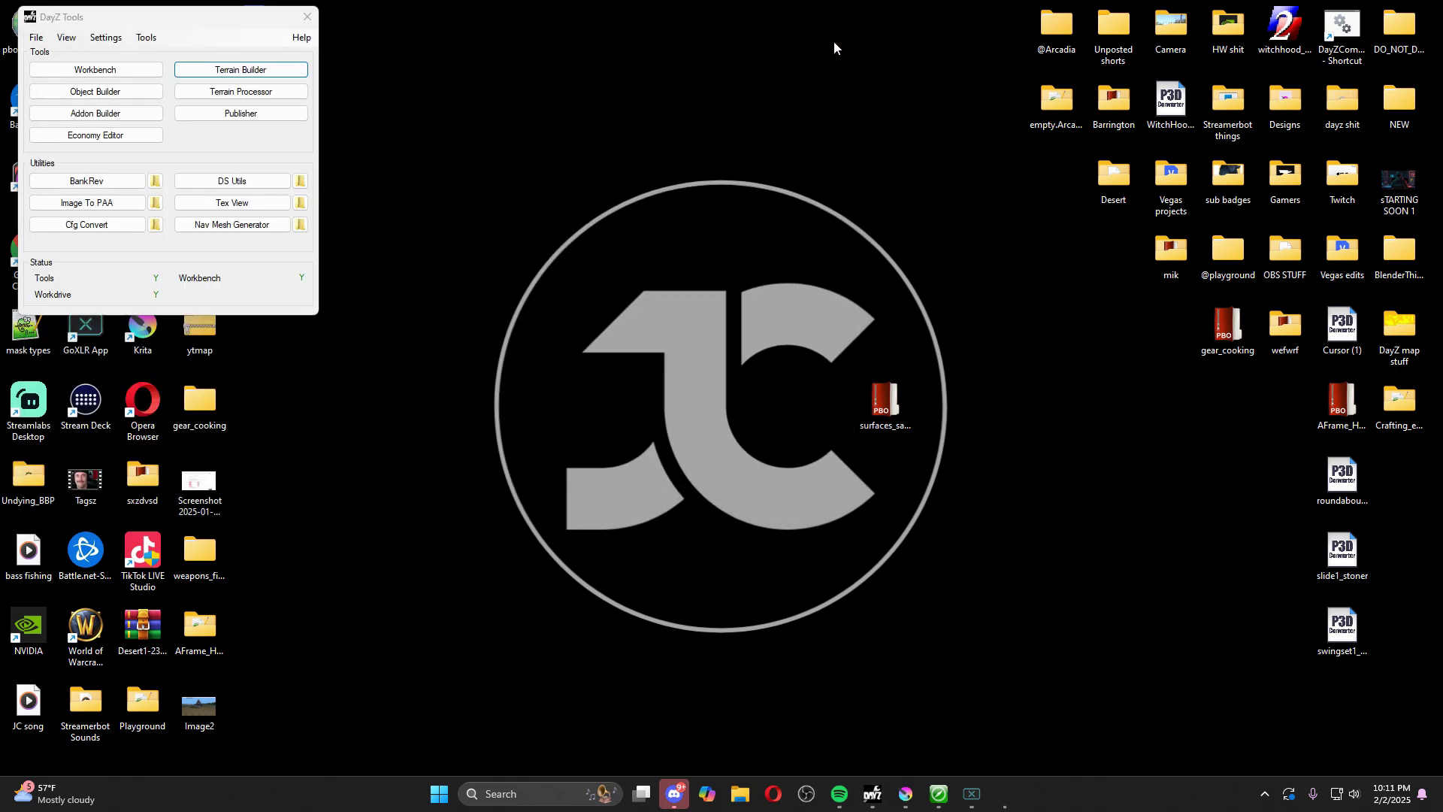
# Step: Browse the extracted surfaces_sakhal folder down through DZ > surfaces_sakhal > data > terrain
pyautogui.moveTo(213, 19); pyautogui.dragTo(665, 184)
pyautogui.moveTo(257, 177); pyautogui.dragTo(882, 235)
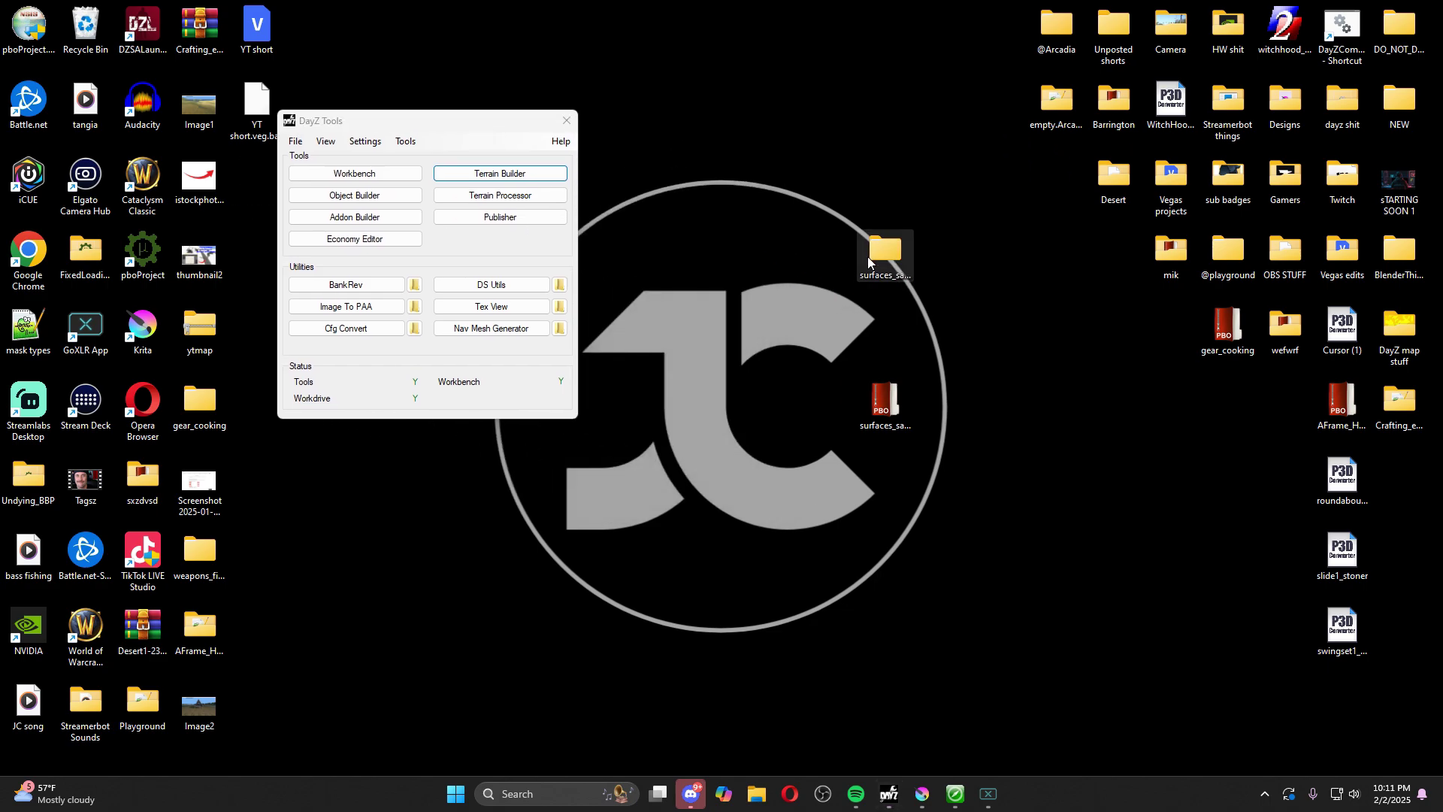
pyautogui.doubleClick(868, 255)
pyautogui.doubleClick(399, 223)
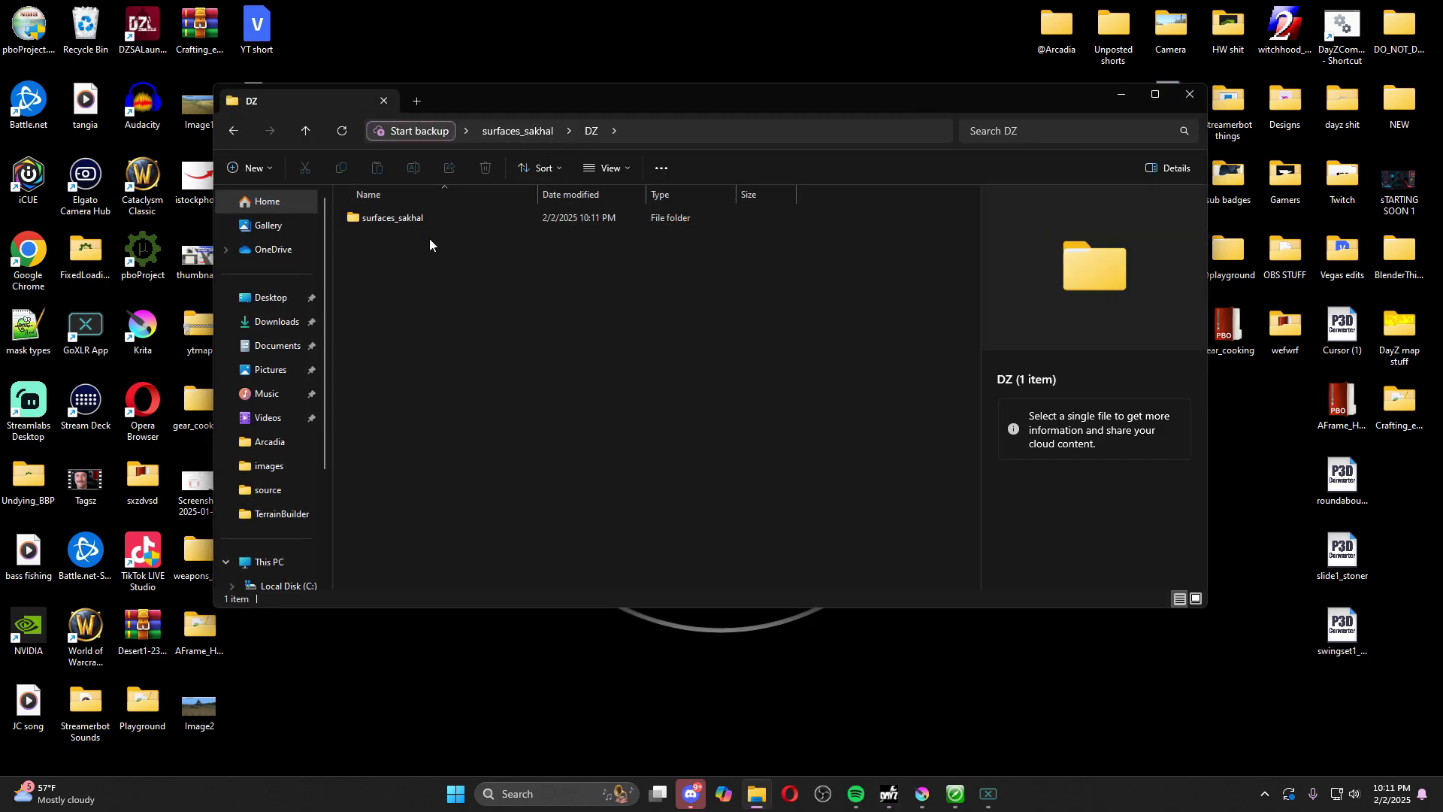
pyautogui.doubleClick(383, 218)
pyautogui.click(389, 219)
pyautogui.doubleClick(390, 220)
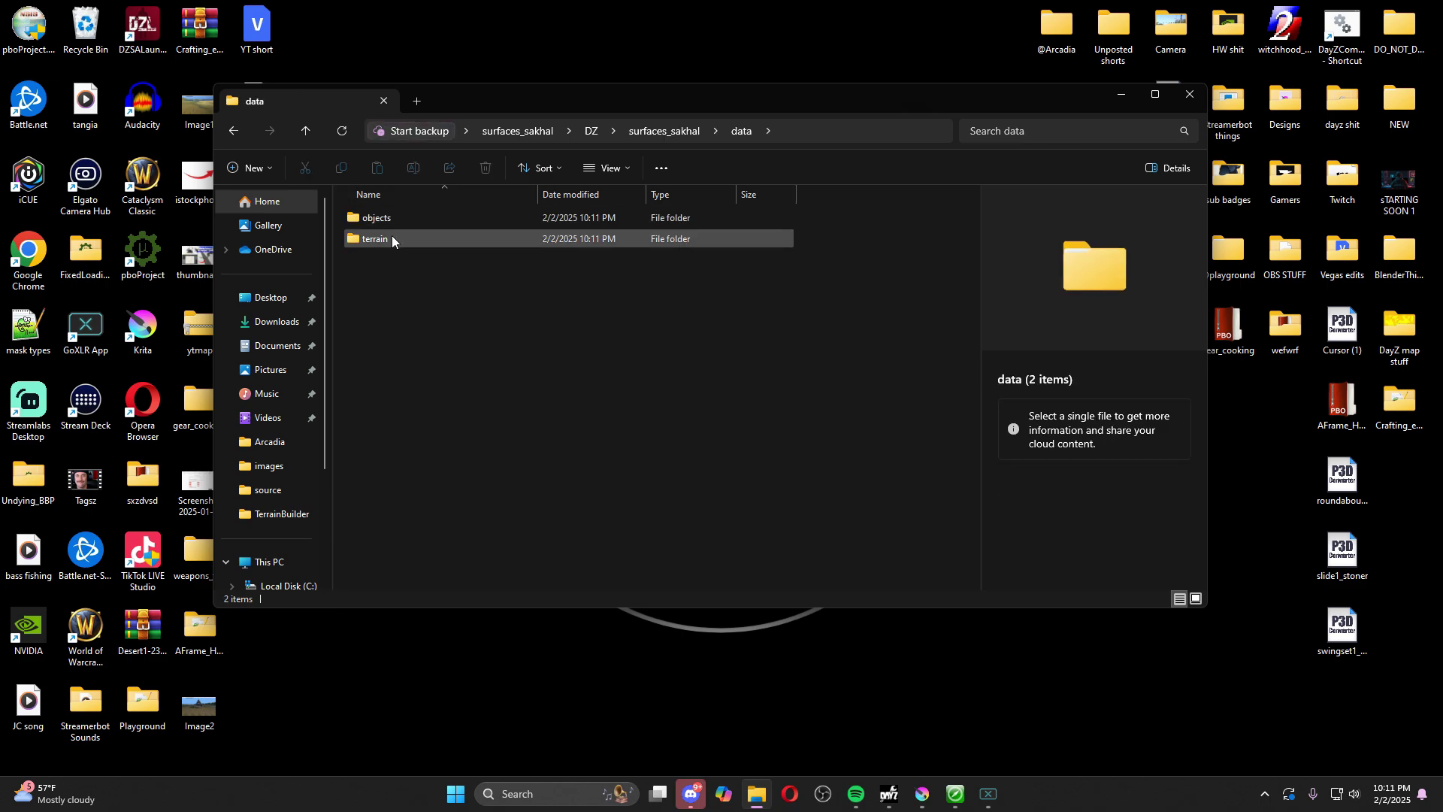
pyautogui.doubleClick(391, 238)
# Step: Go back up to the DZ folder and bring up File Explorer's taskbar jump list
pyautogui.click(230, 130)
pyautogui.click(230, 130)
pyautogui.click(229, 130)
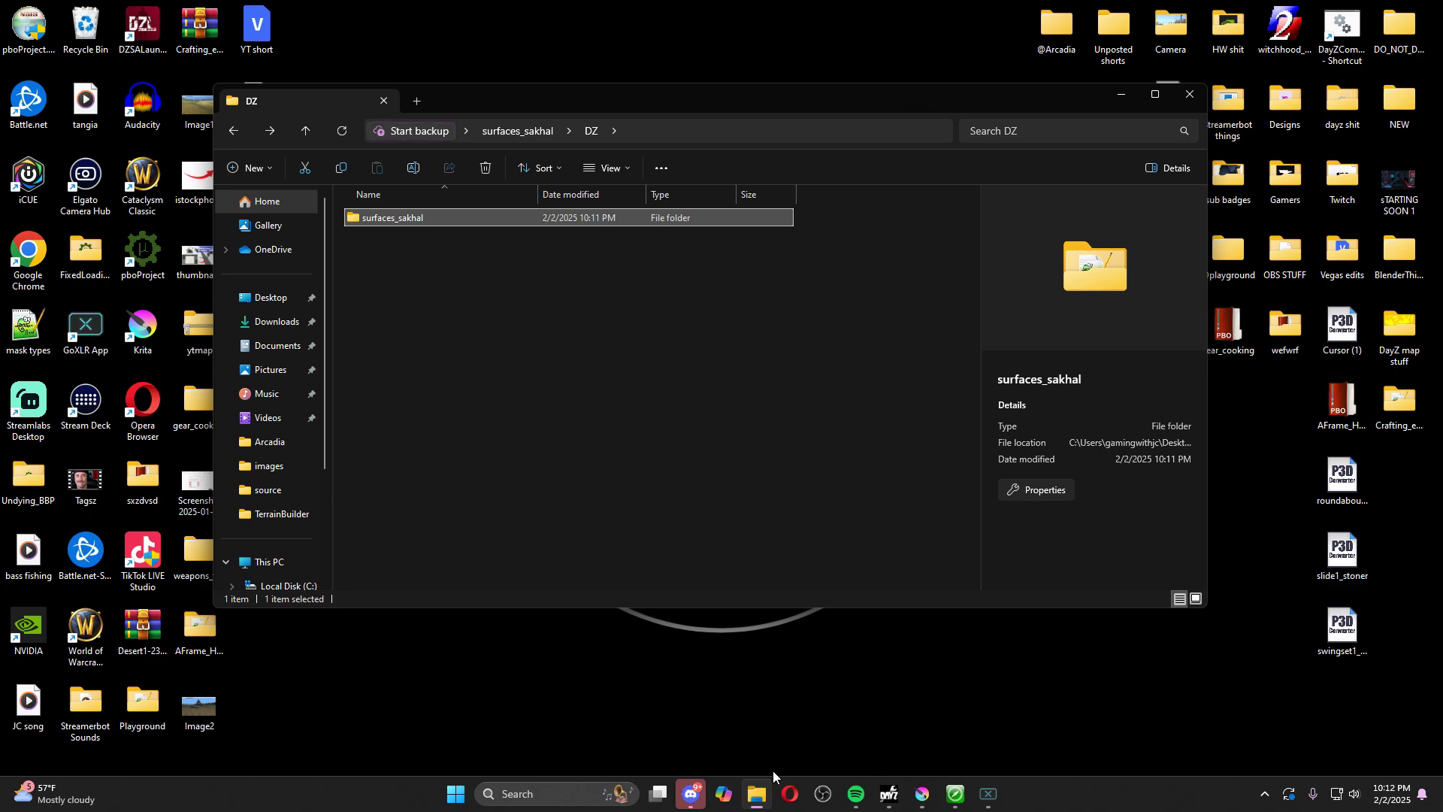
pyautogui.moveTo(768, 802)
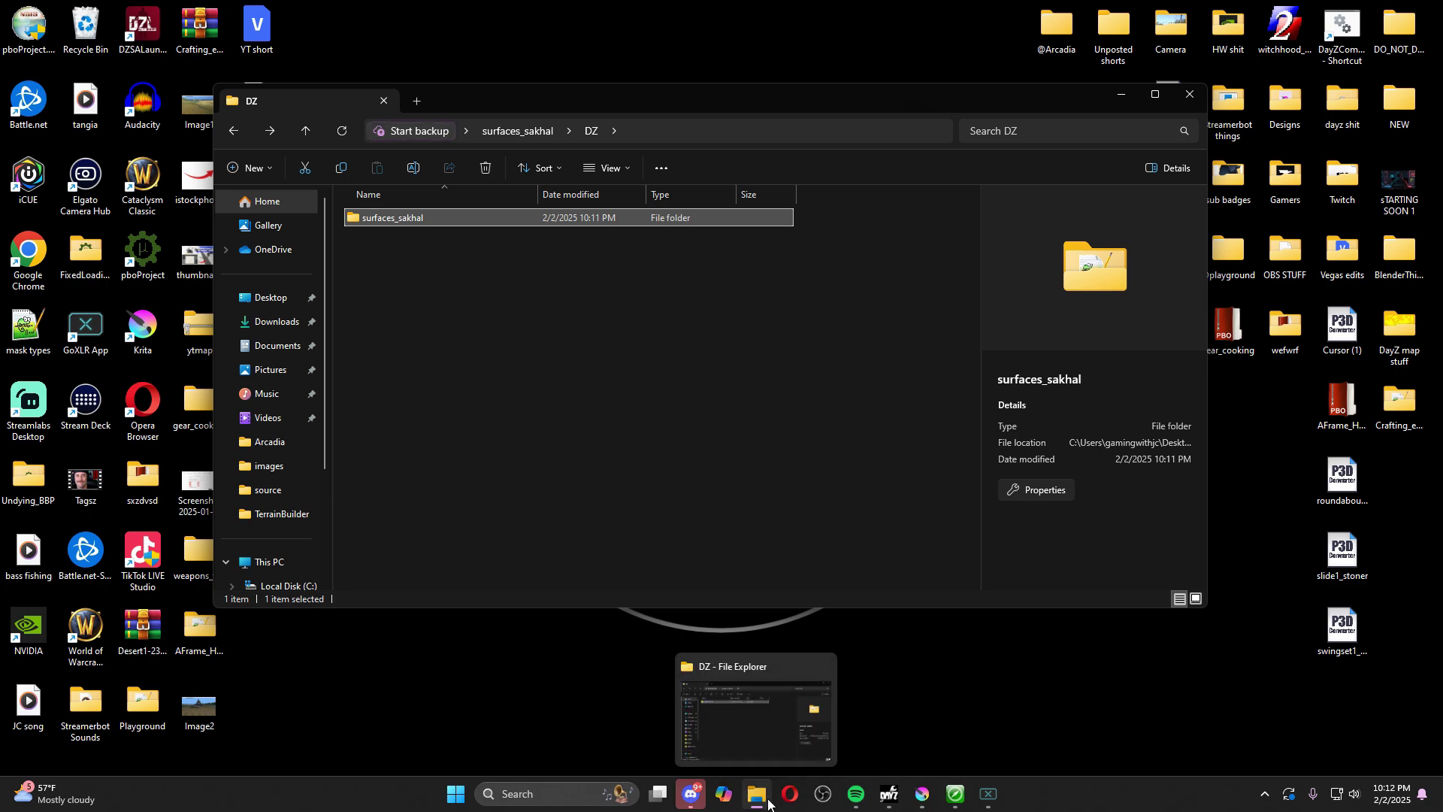
pyautogui.rightClick(768, 802)
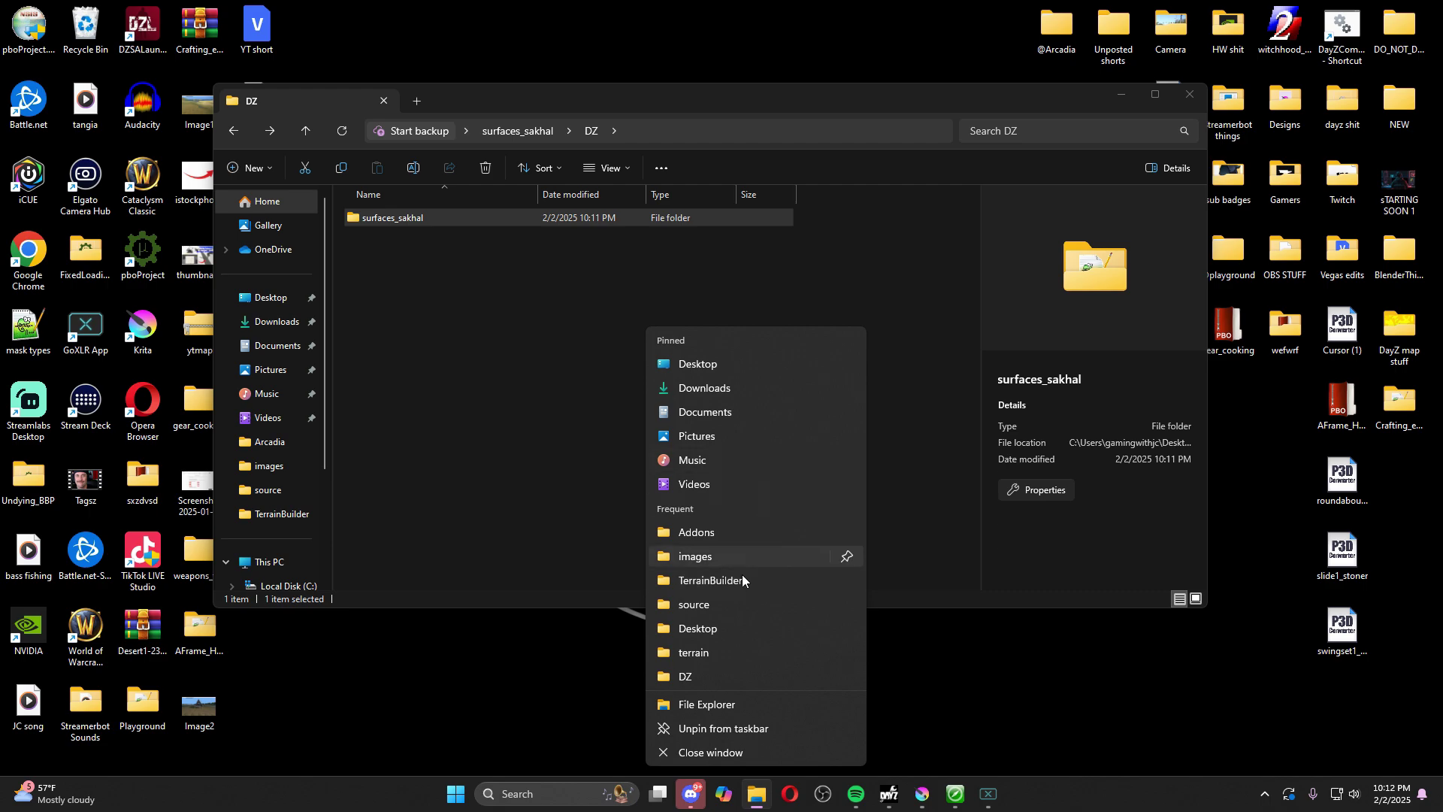
# Step: In a second Explorer window, view P:\DZ and peek into its existing surfaces_sakhal folder
pyautogui.click(756, 705)
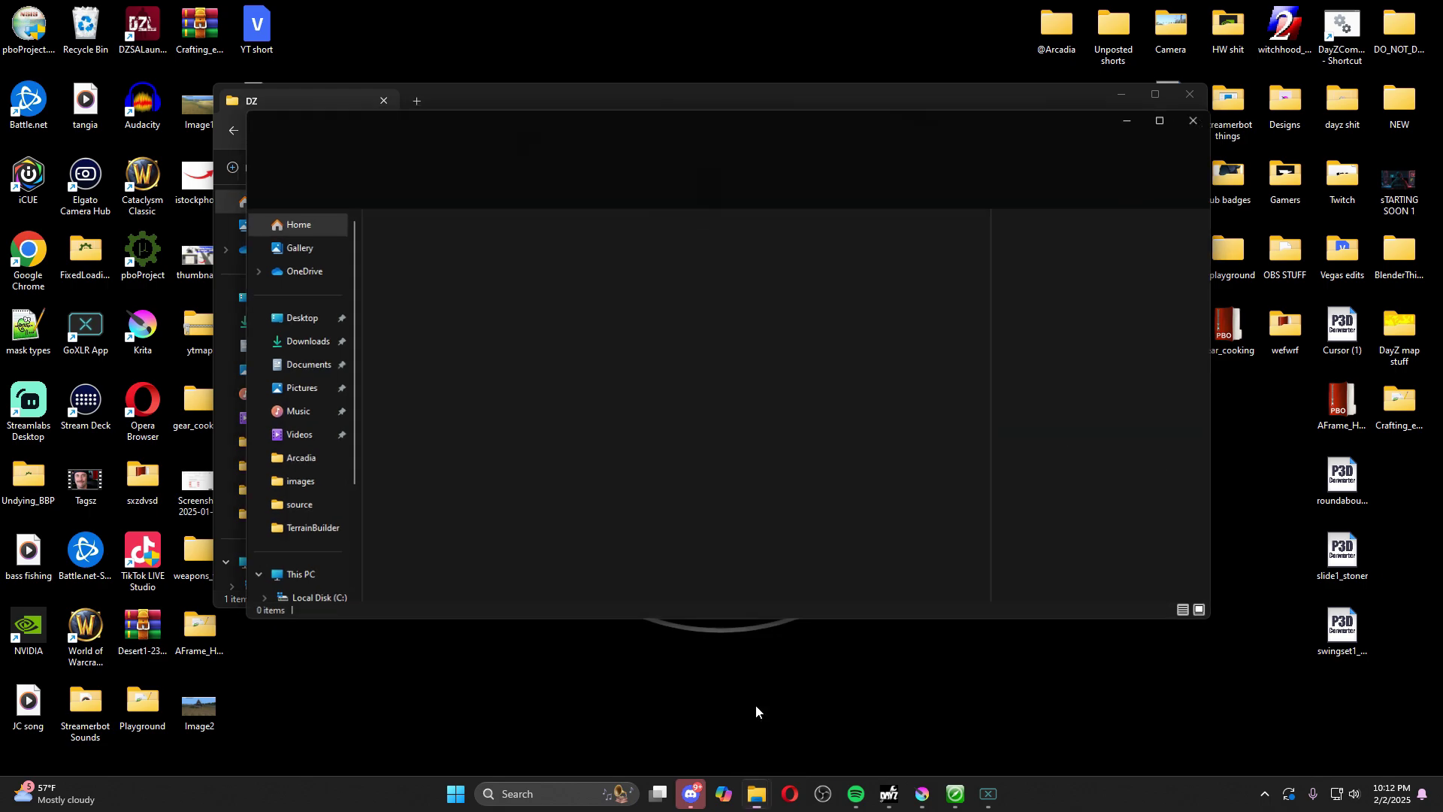
pyautogui.scroll(-2, 301, 466)
pyautogui.click(324, 529)
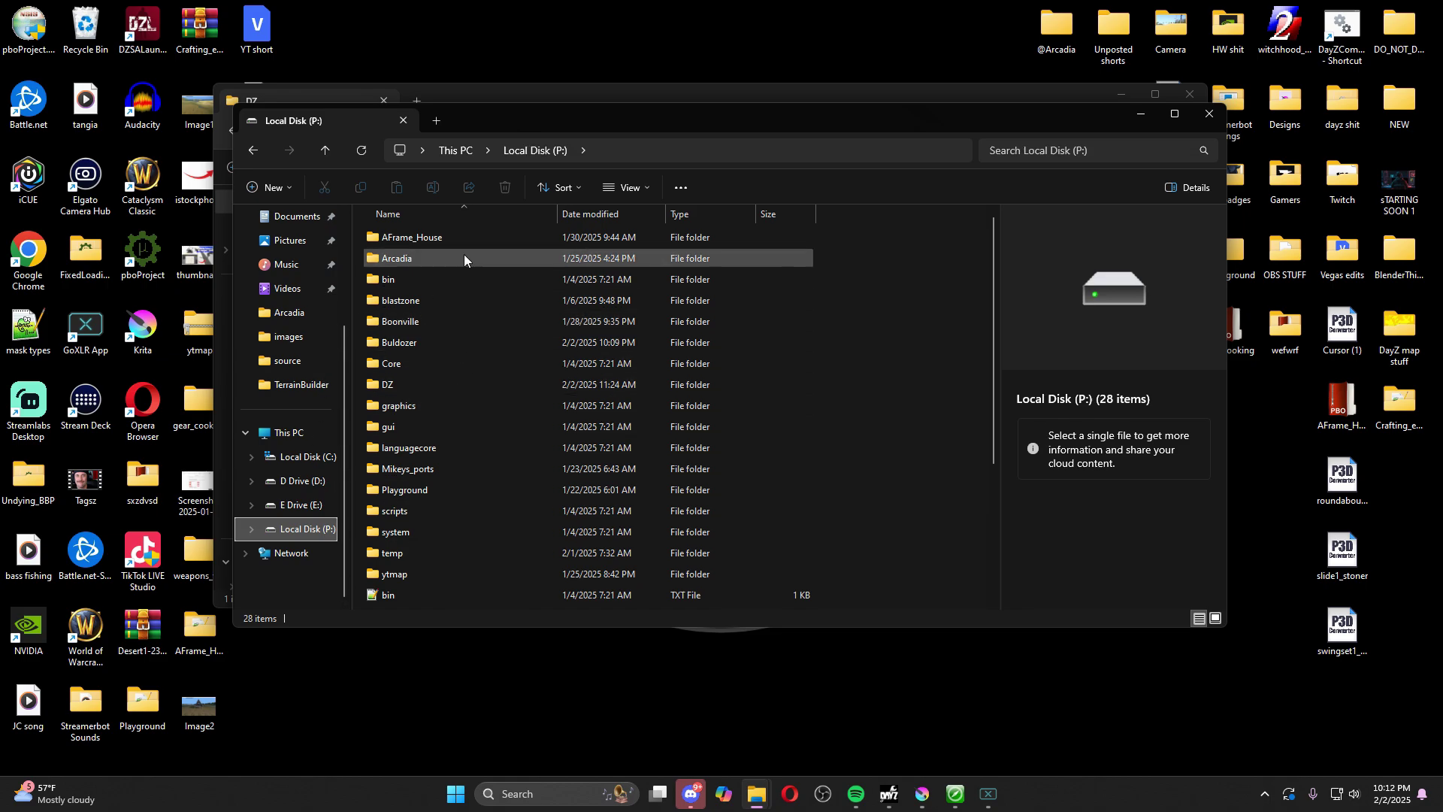
pyautogui.click(391, 385)
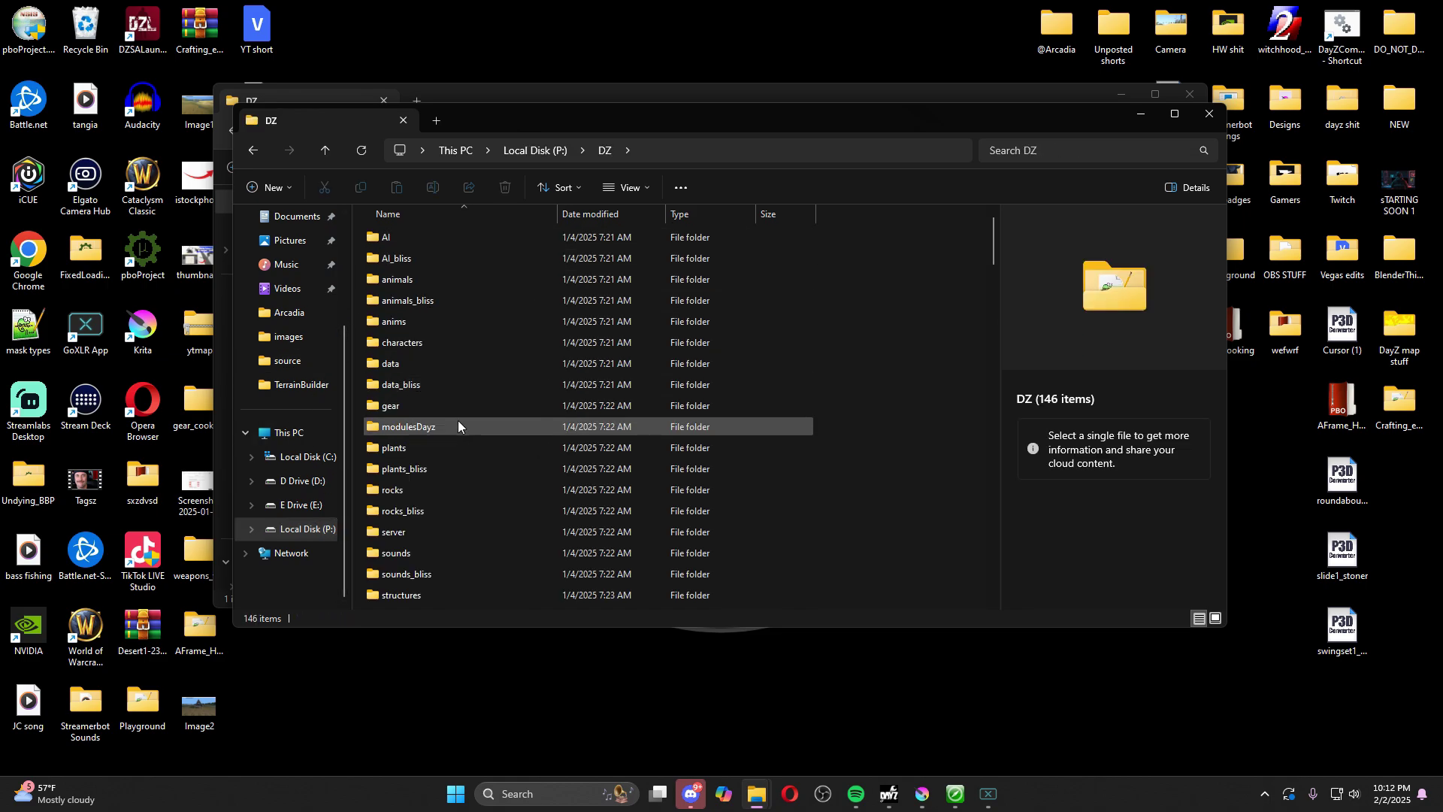
pyautogui.scroll(-5, 462, 424)
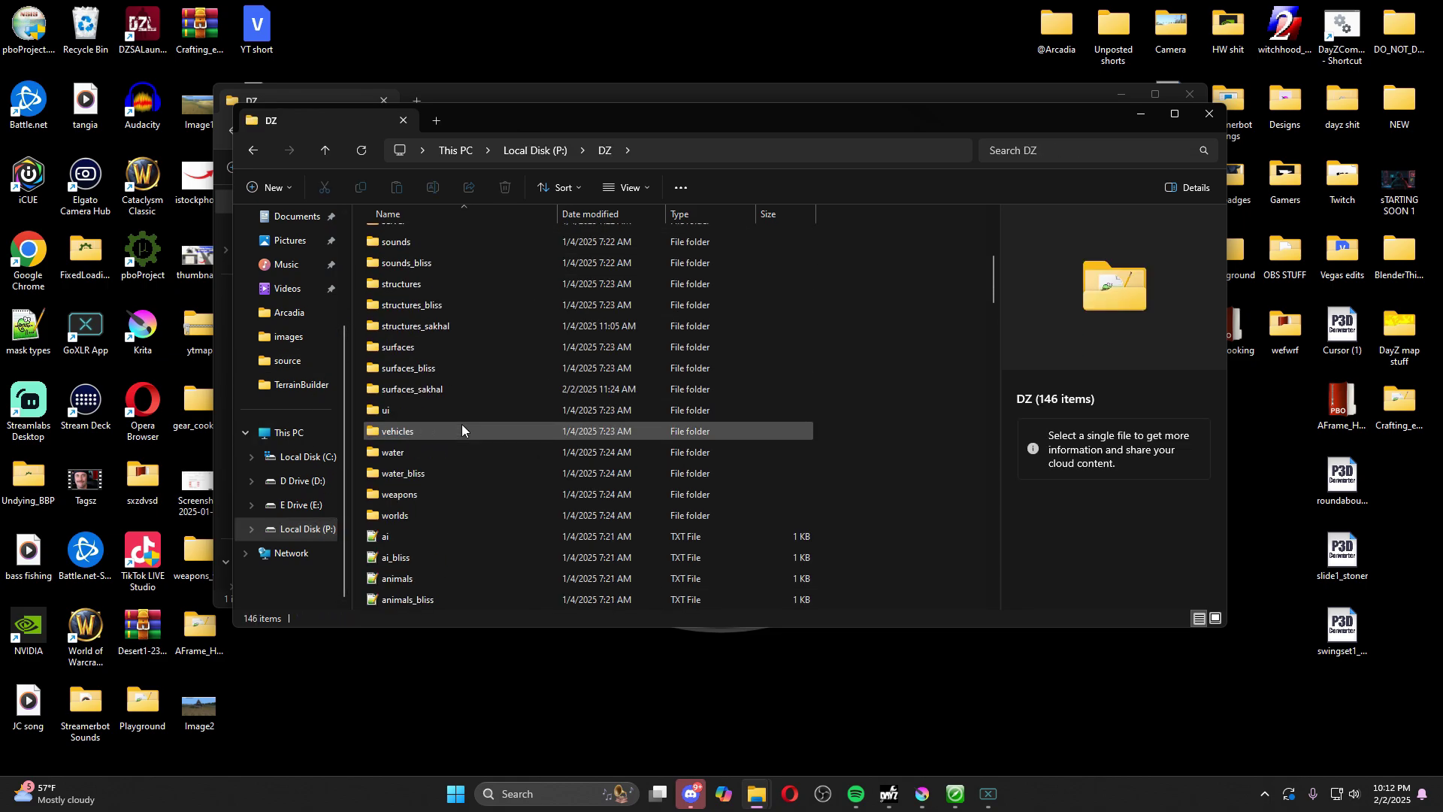
pyautogui.doubleClick(418, 389)
pyautogui.click(257, 151)
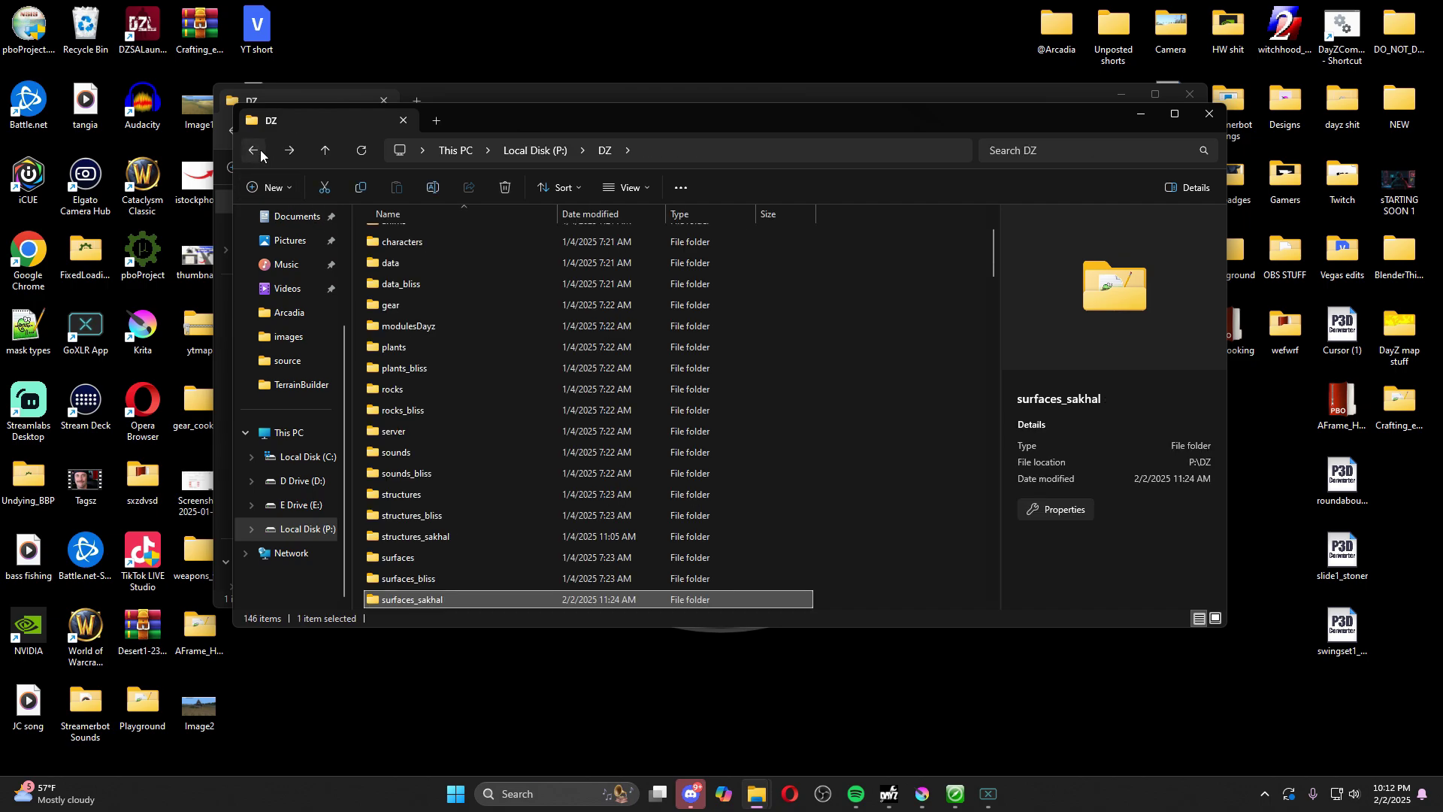
# Step: Compare against the desktop extraction window, then close it
pyautogui.click(665, 105)
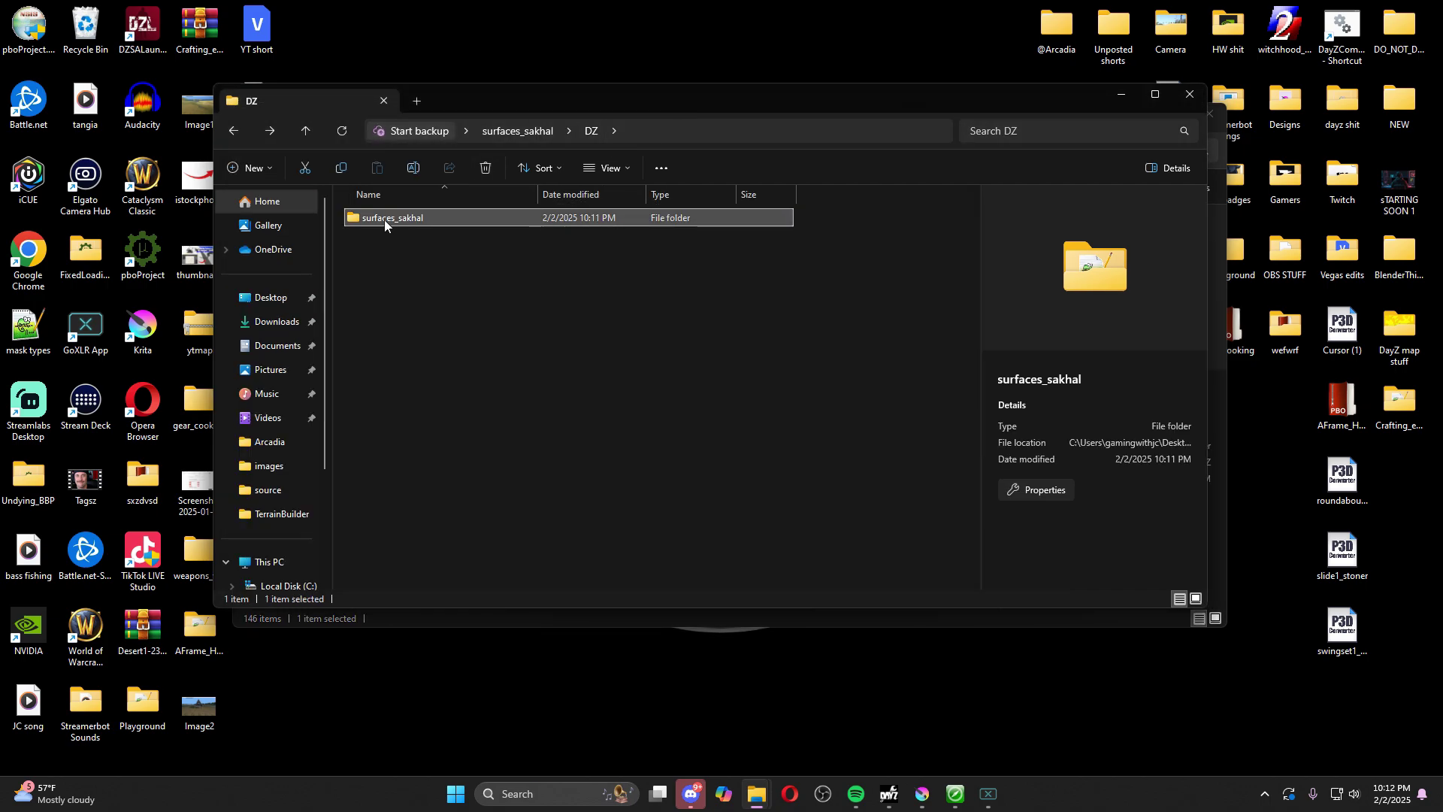
pyautogui.moveTo(611, 100); pyautogui.dragTo(802, 141)
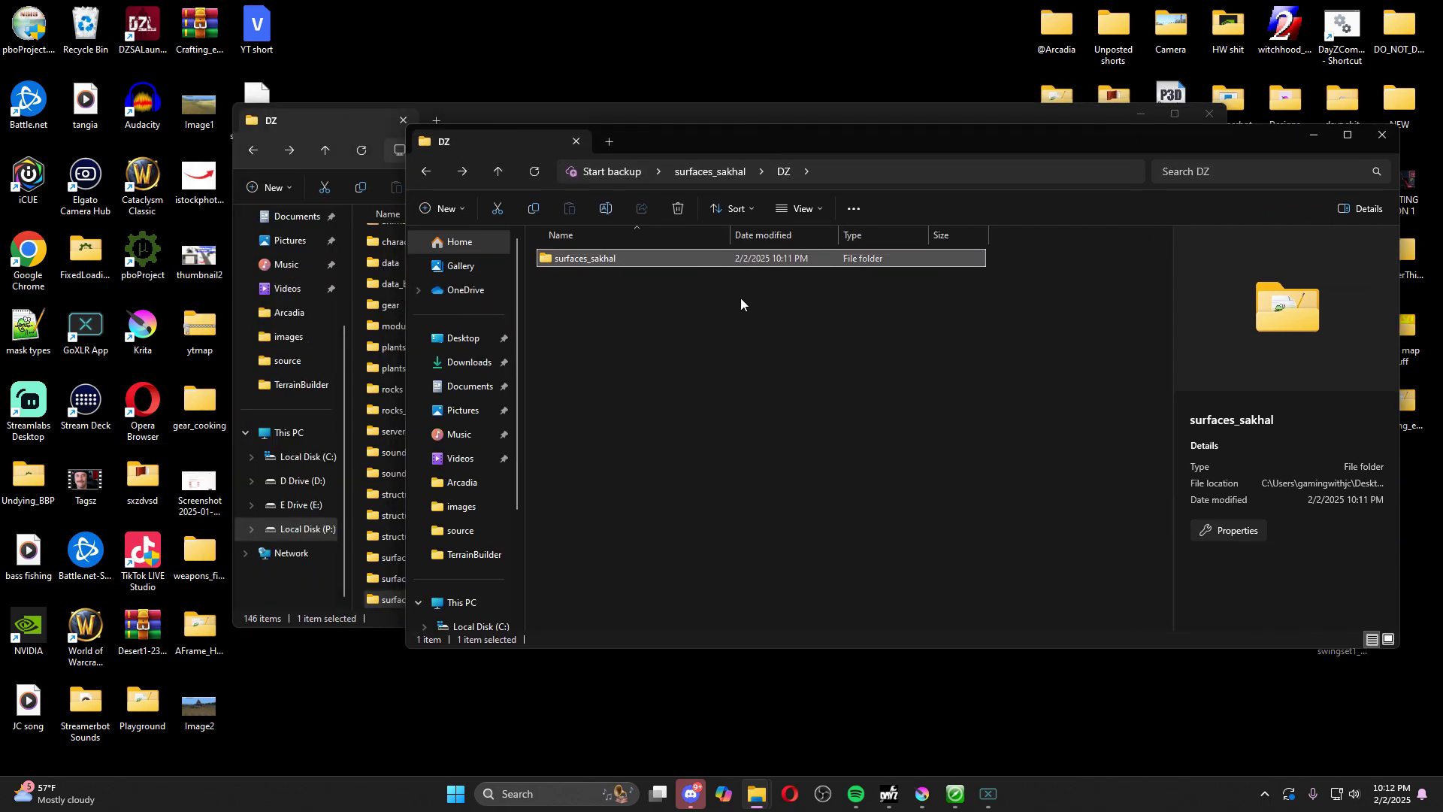
pyautogui.moveTo(788, 153); pyautogui.dragTo(627, 159)
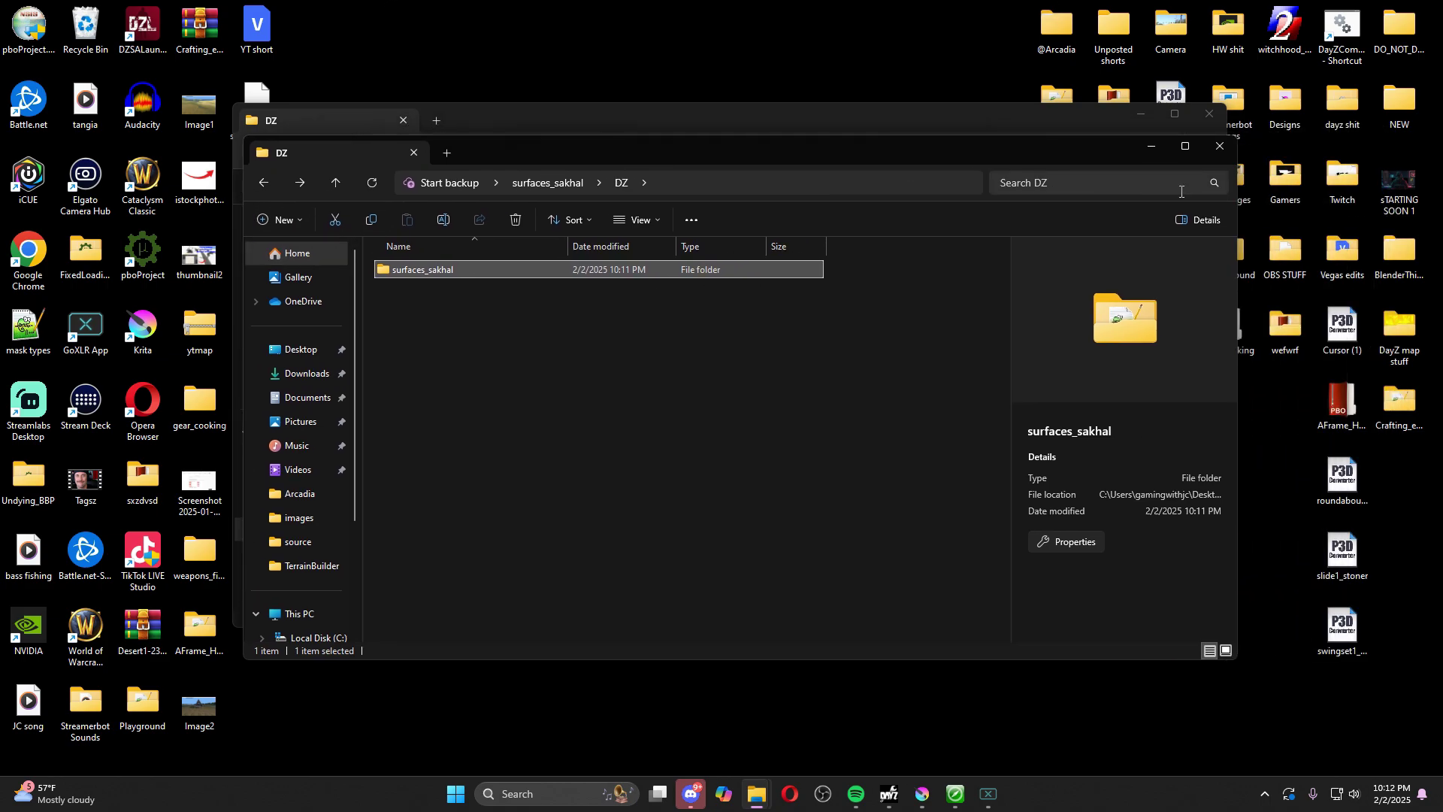
pyautogui.click(1217, 141)
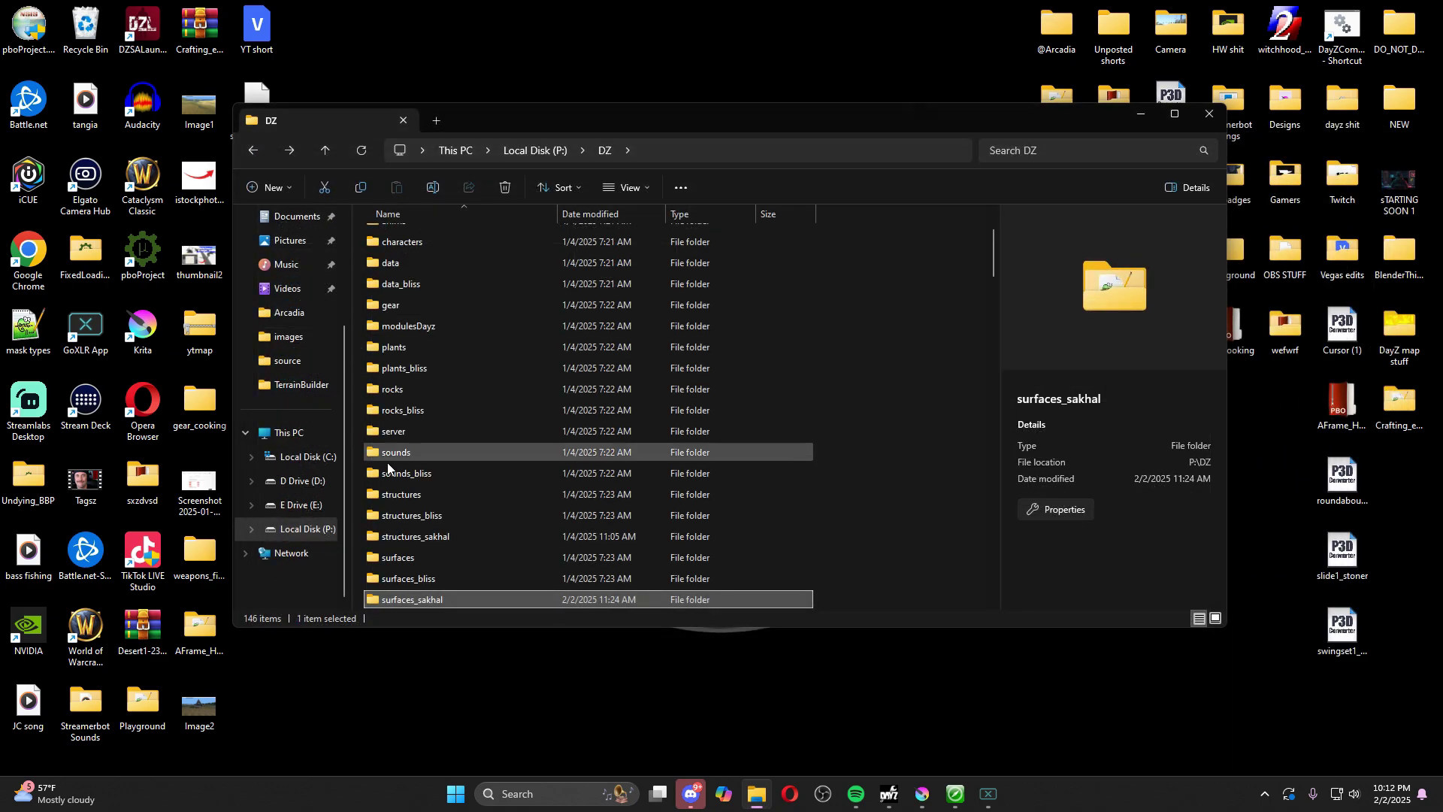
# Step: Browse to P:\DZ\surfaces_sakhal\data\terrain and scroll through its 40 Sakhal rvmat and PAA files
pyautogui.doubleClick(412, 602)
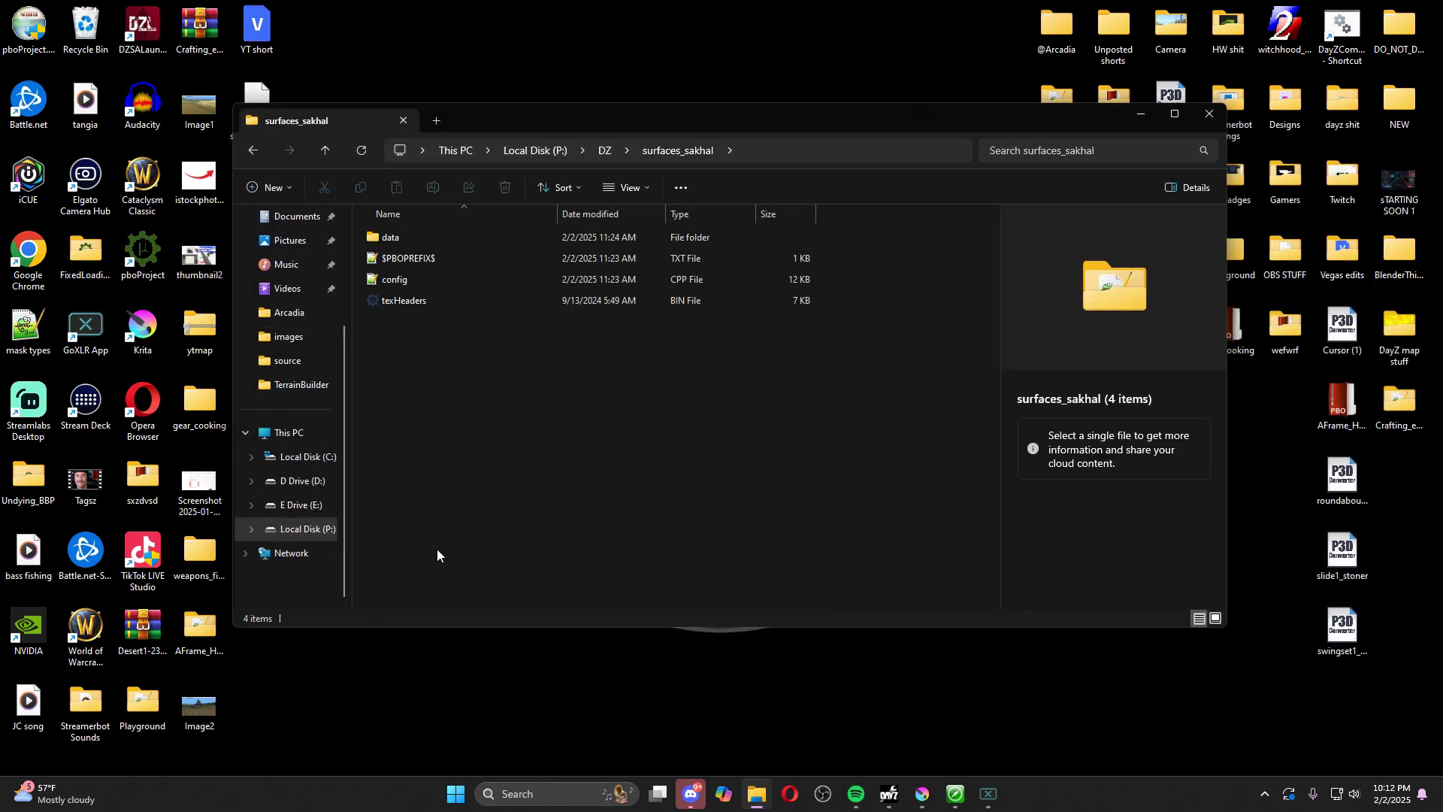
pyautogui.doubleClick(404, 241)
pyautogui.click(389, 263)
pyautogui.doubleClick(390, 263)
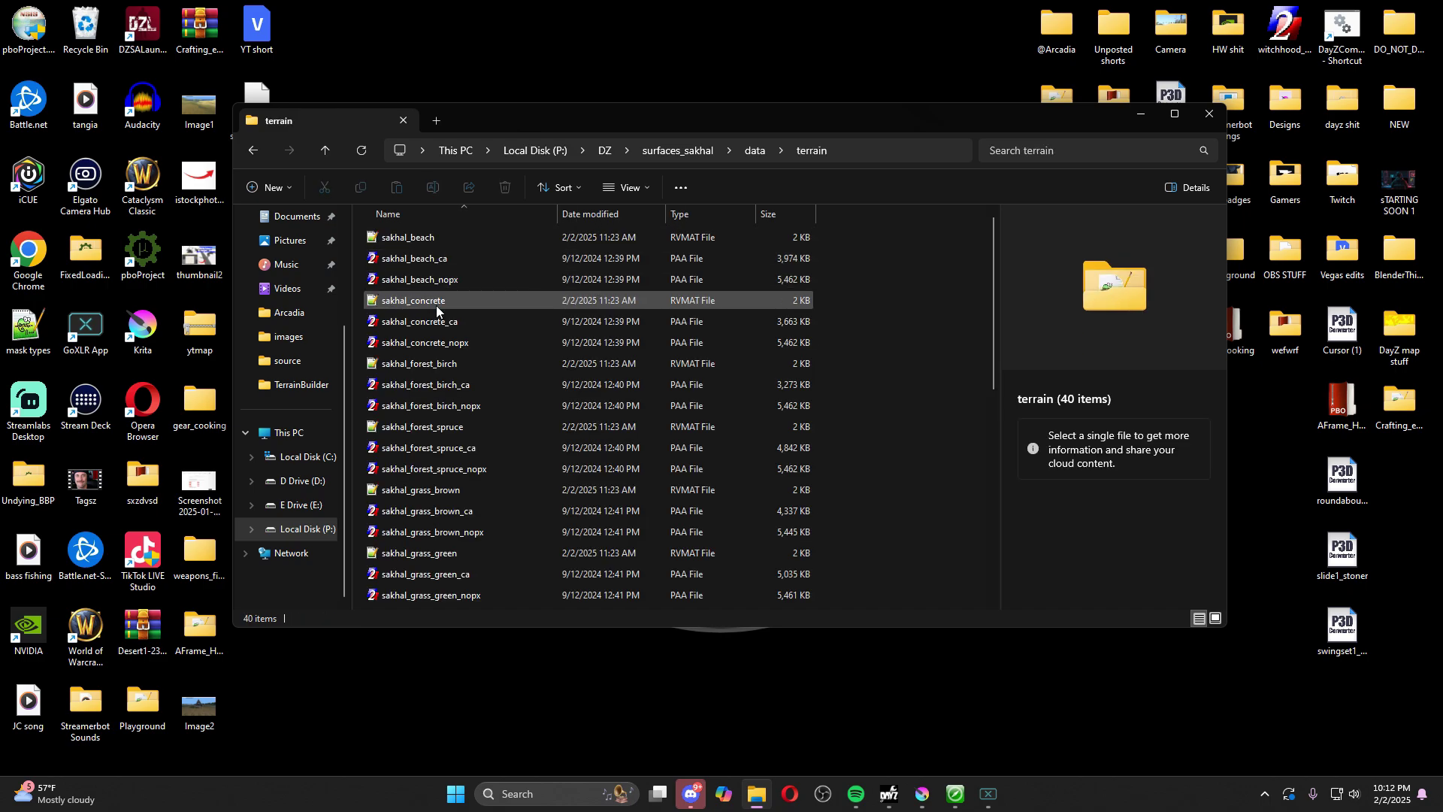
pyautogui.scroll(-6, 439, 558)
pyautogui.scroll(-2, 436, 579)
pyautogui.scroll(5, 433, 579)
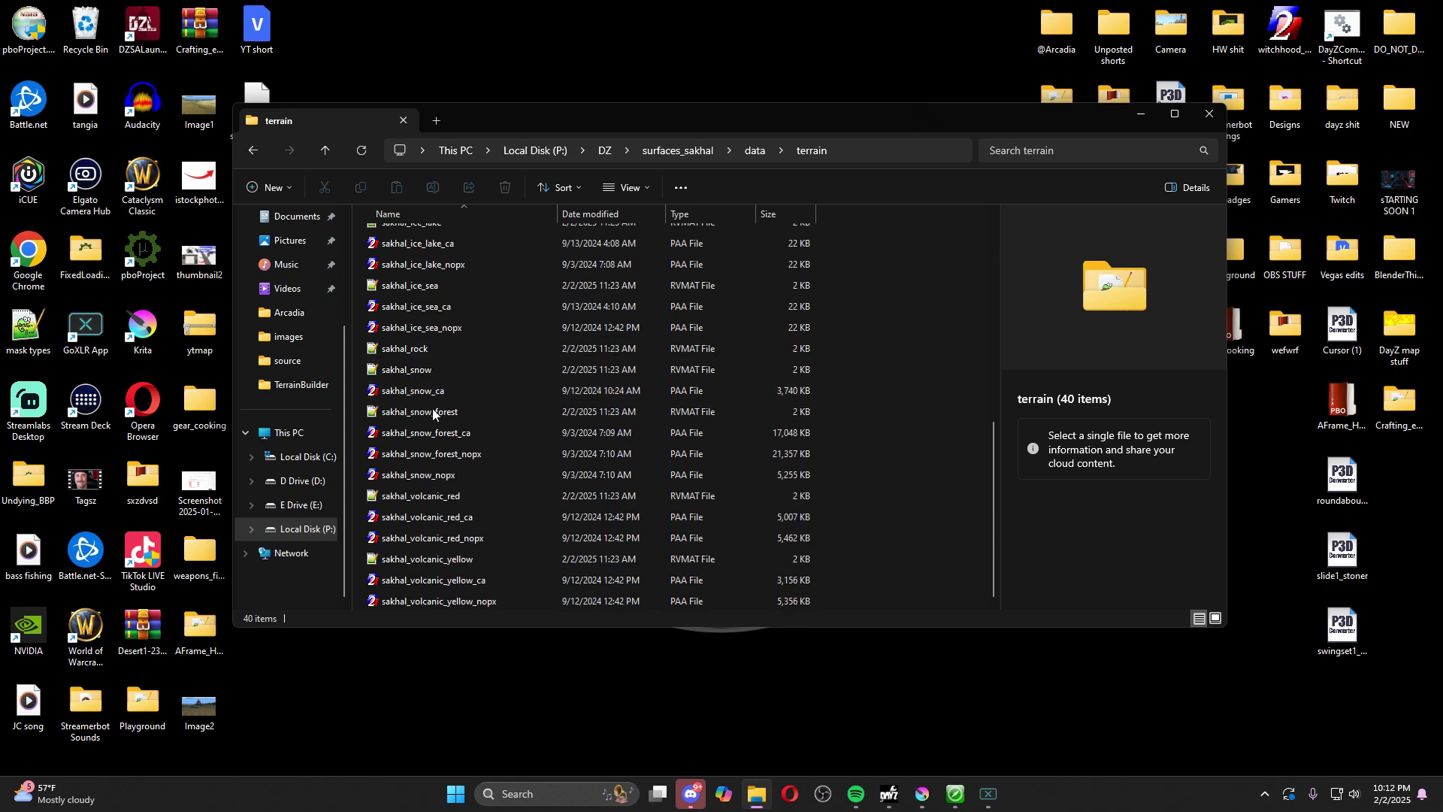
pyautogui.scroll(3, 440, 413)
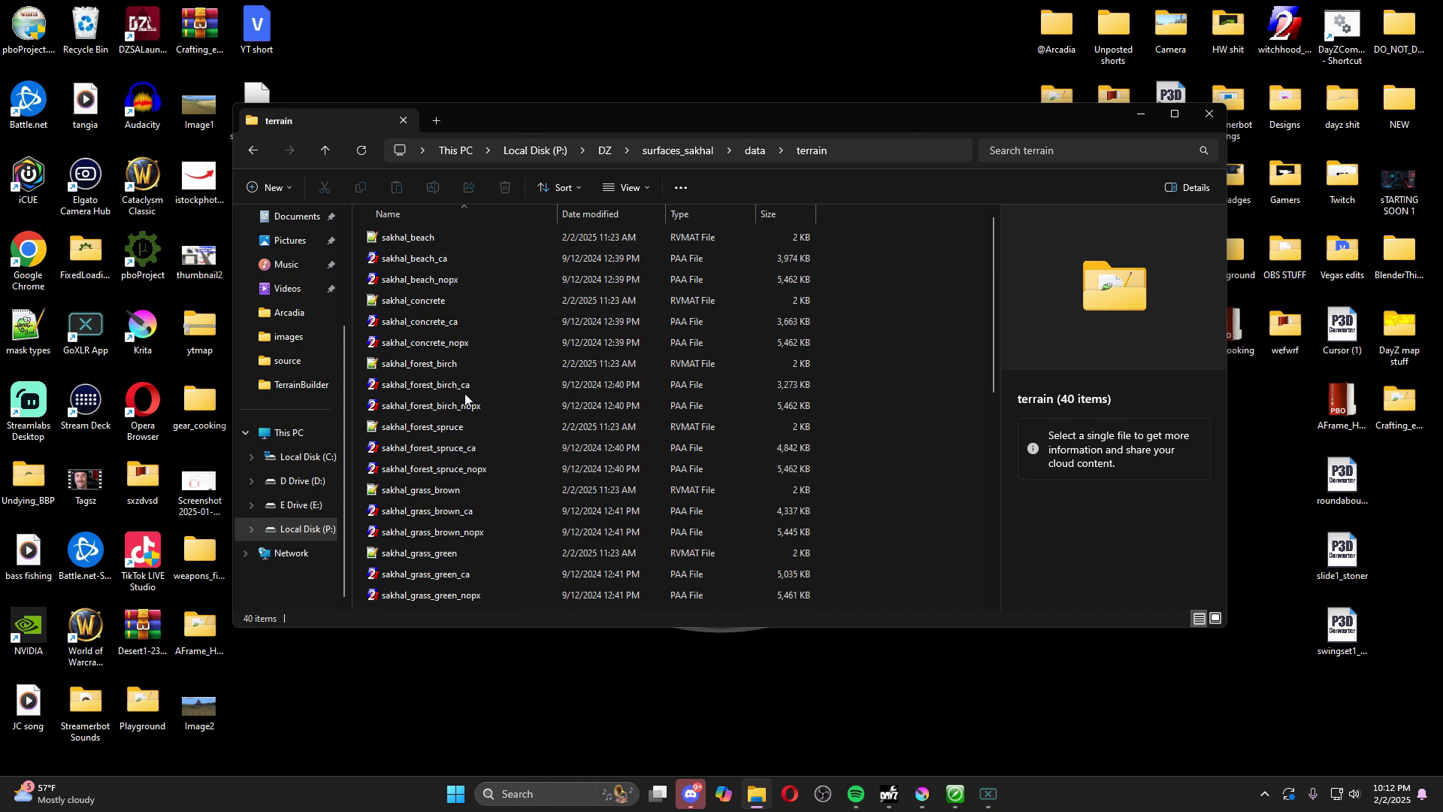
# Step: Open drive P: in a new Explorer tab and detach it into its own window
pyautogui.rightClick(302, 531)
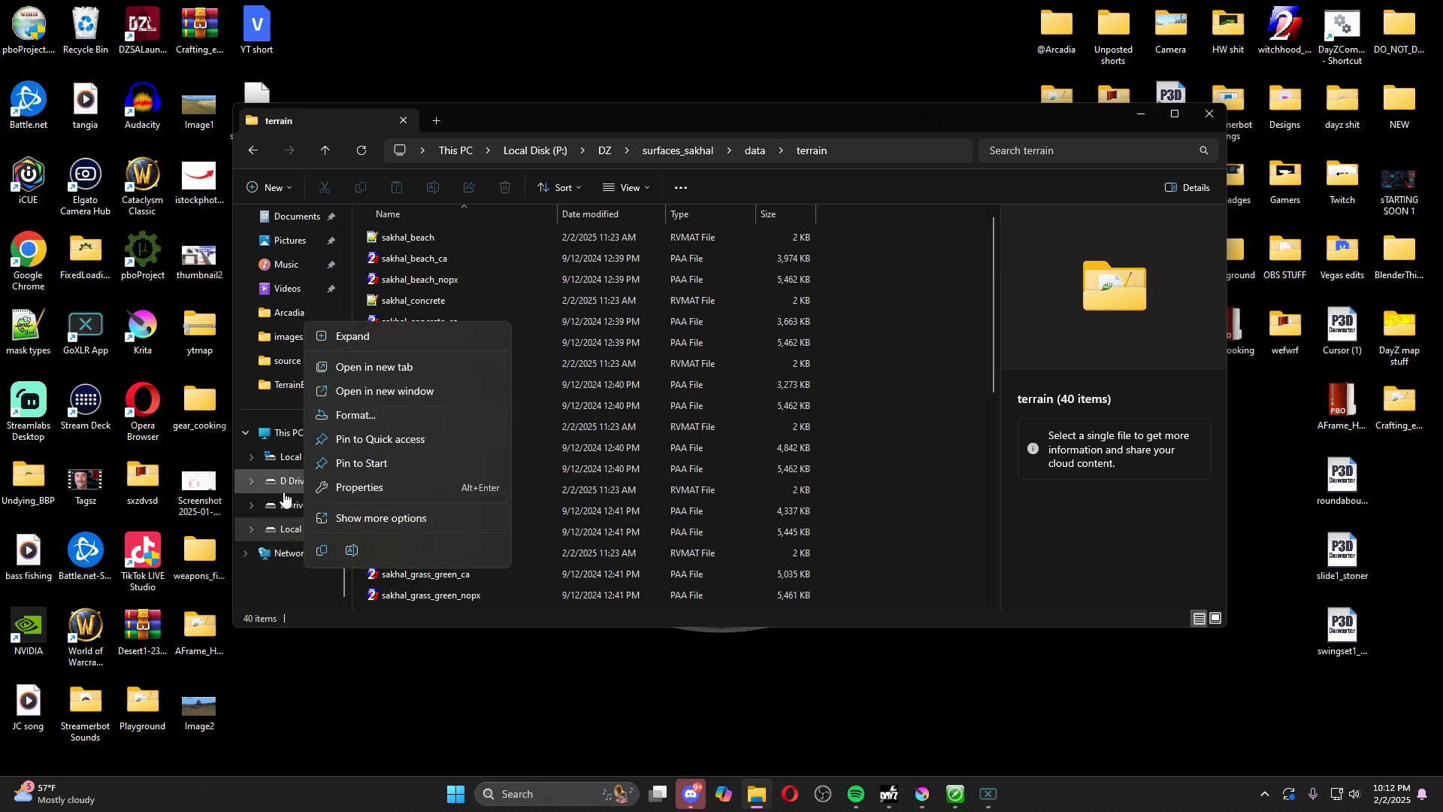
pyautogui.click(373, 368)
pyautogui.moveTo(511, 120); pyautogui.dragTo(616, 60)
pyautogui.moveTo(754, 75); pyautogui.dragTo(697, 64)
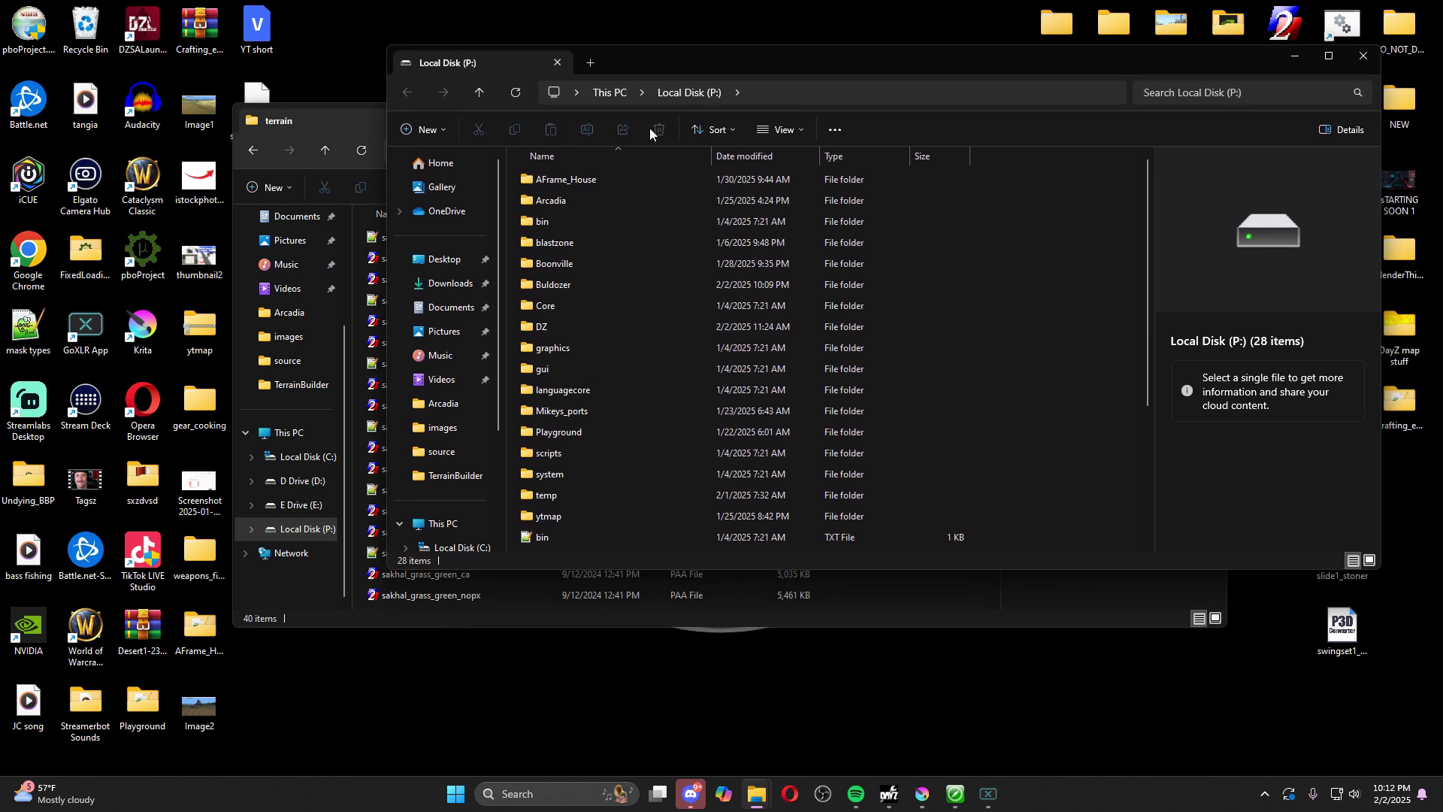
# Step: Open P:\ytmap\source\layers.cfg in Notepad++
pyautogui.doubleClick(562, 516)
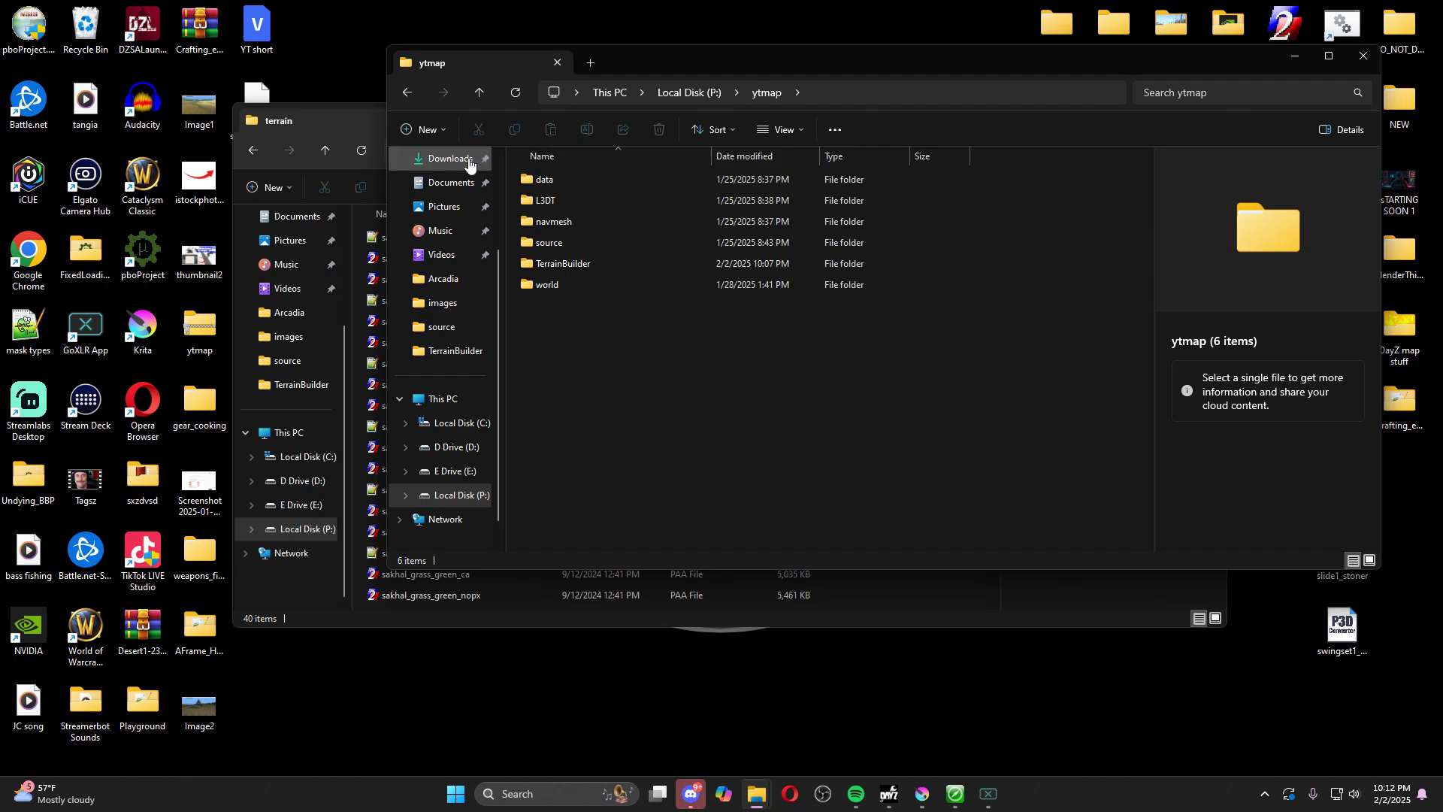
pyautogui.doubleClick(562, 242)
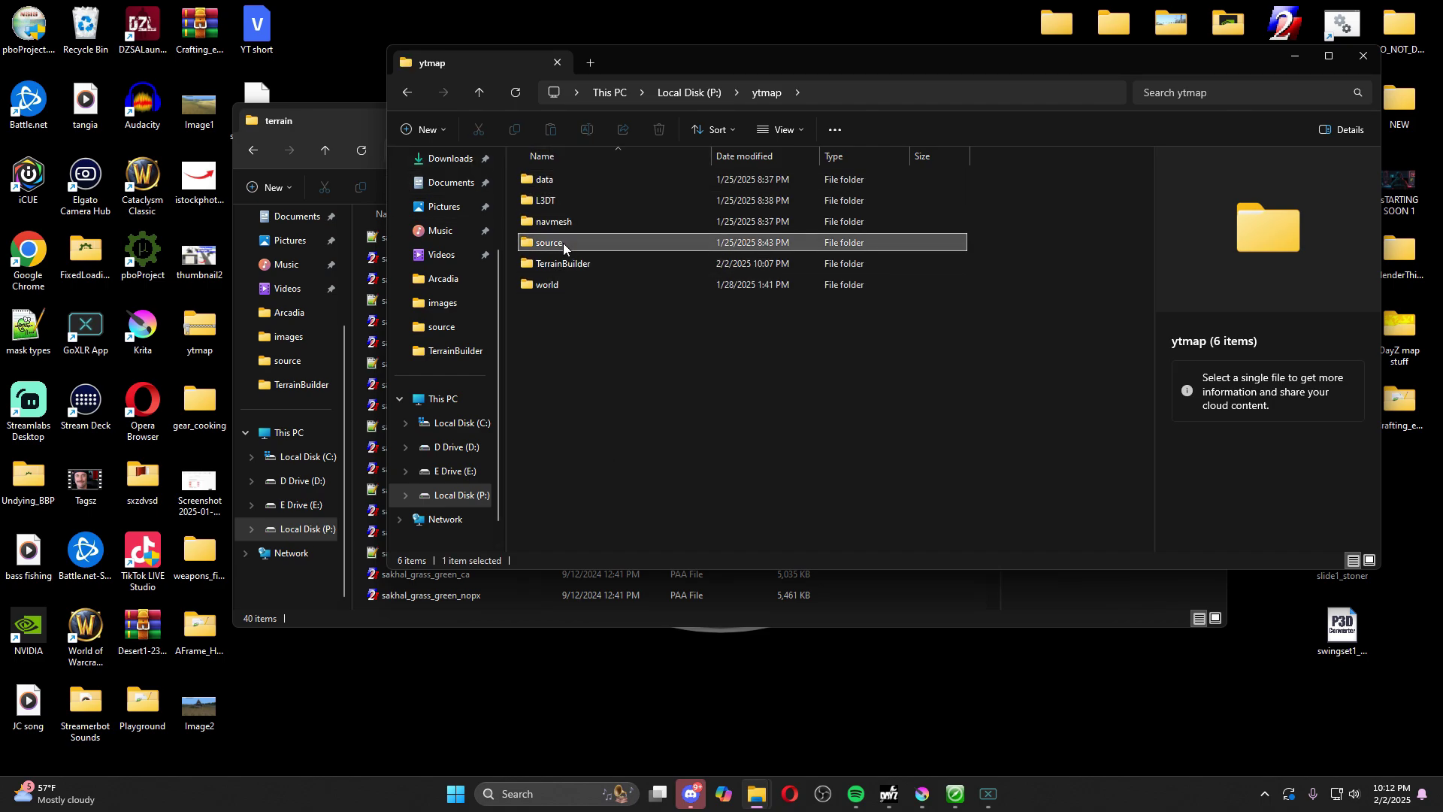
pyautogui.doubleClick(553, 200)
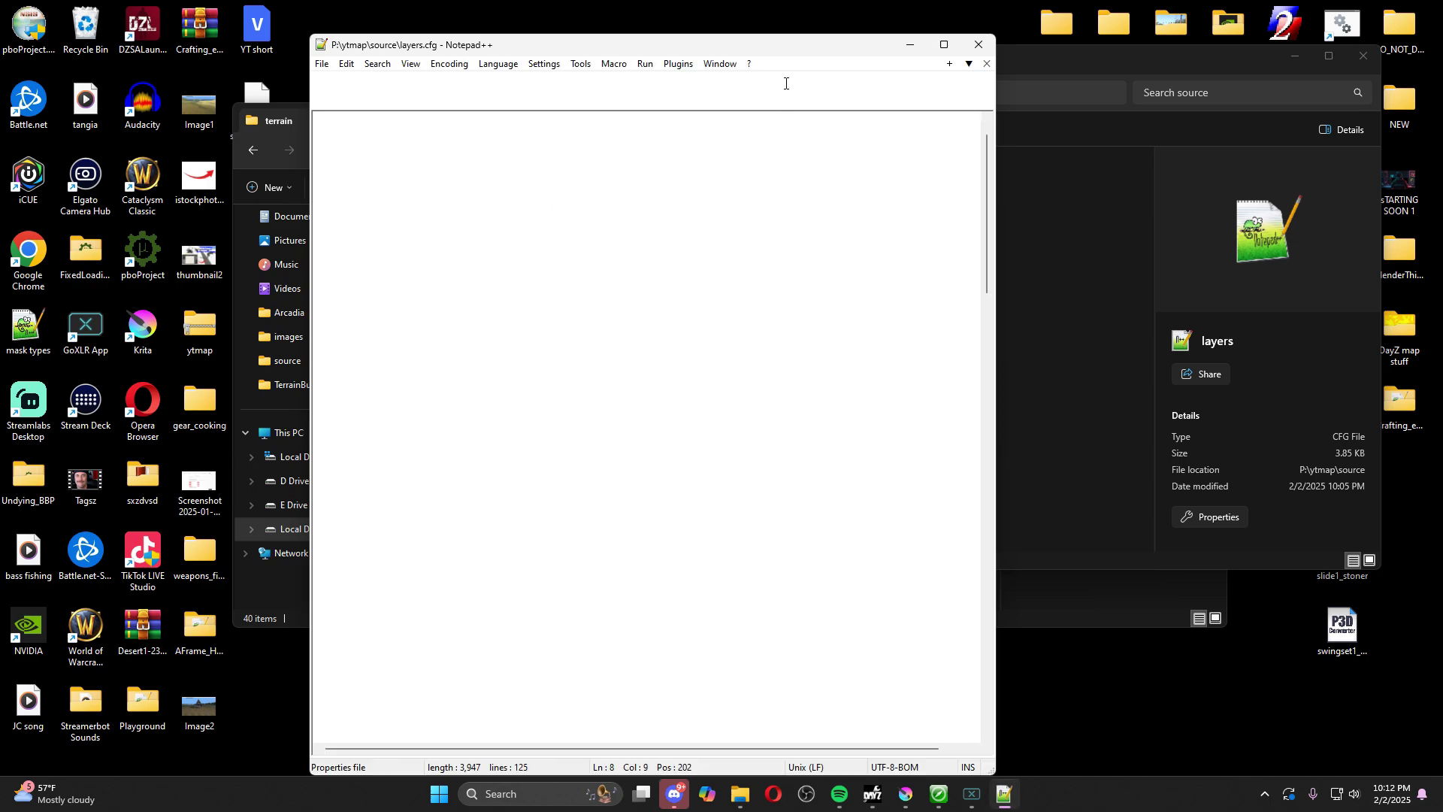
# Step: Snap the Sakhal terrain folder to the left half and layers.cfg in Notepad++ to the right
pyautogui.moveTo(777, 52); pyautogui.dragTo(989, 60)
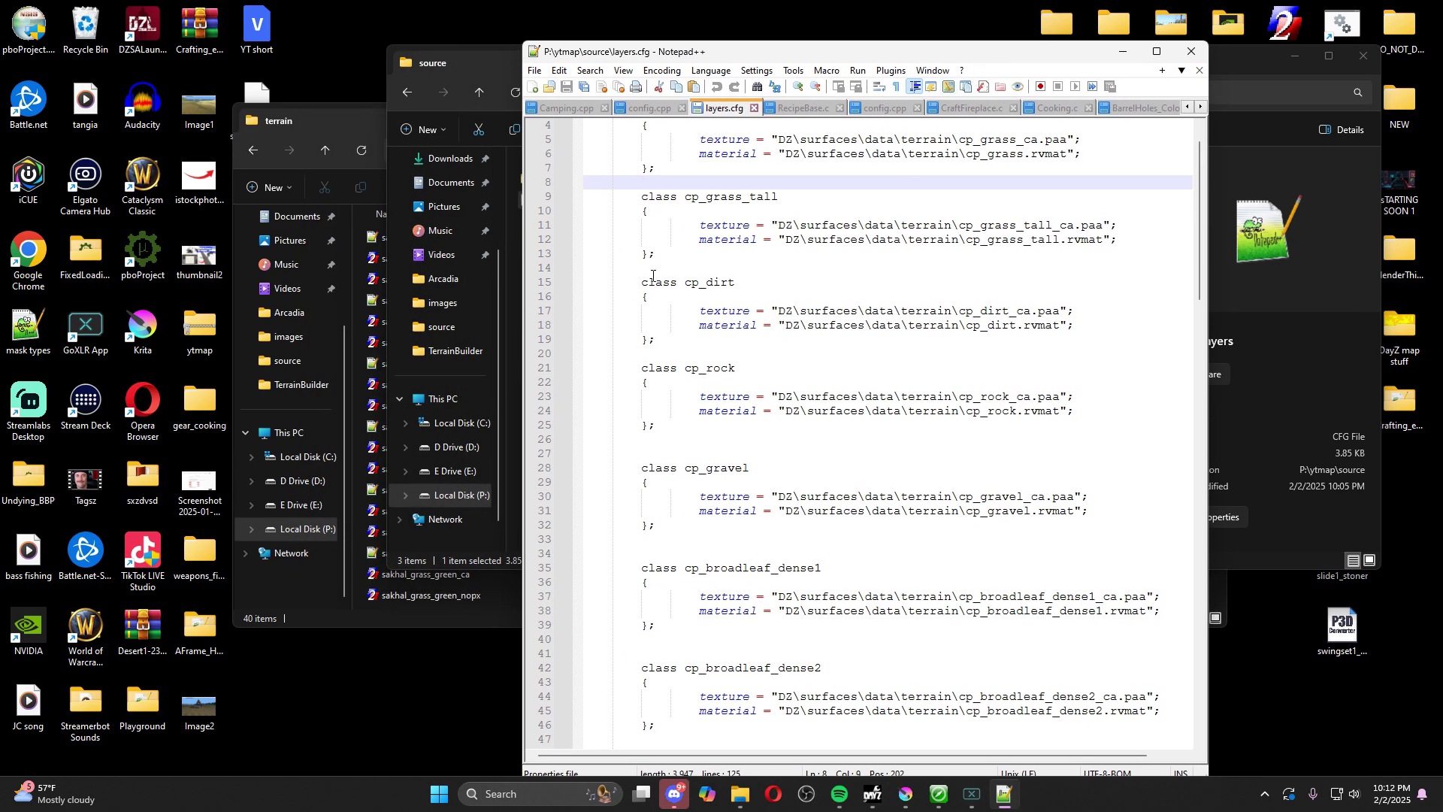
pyautogui.click(354, 116)
pyautogui.moveTo(564, 125); pyautogui.dragTo(581, 42)
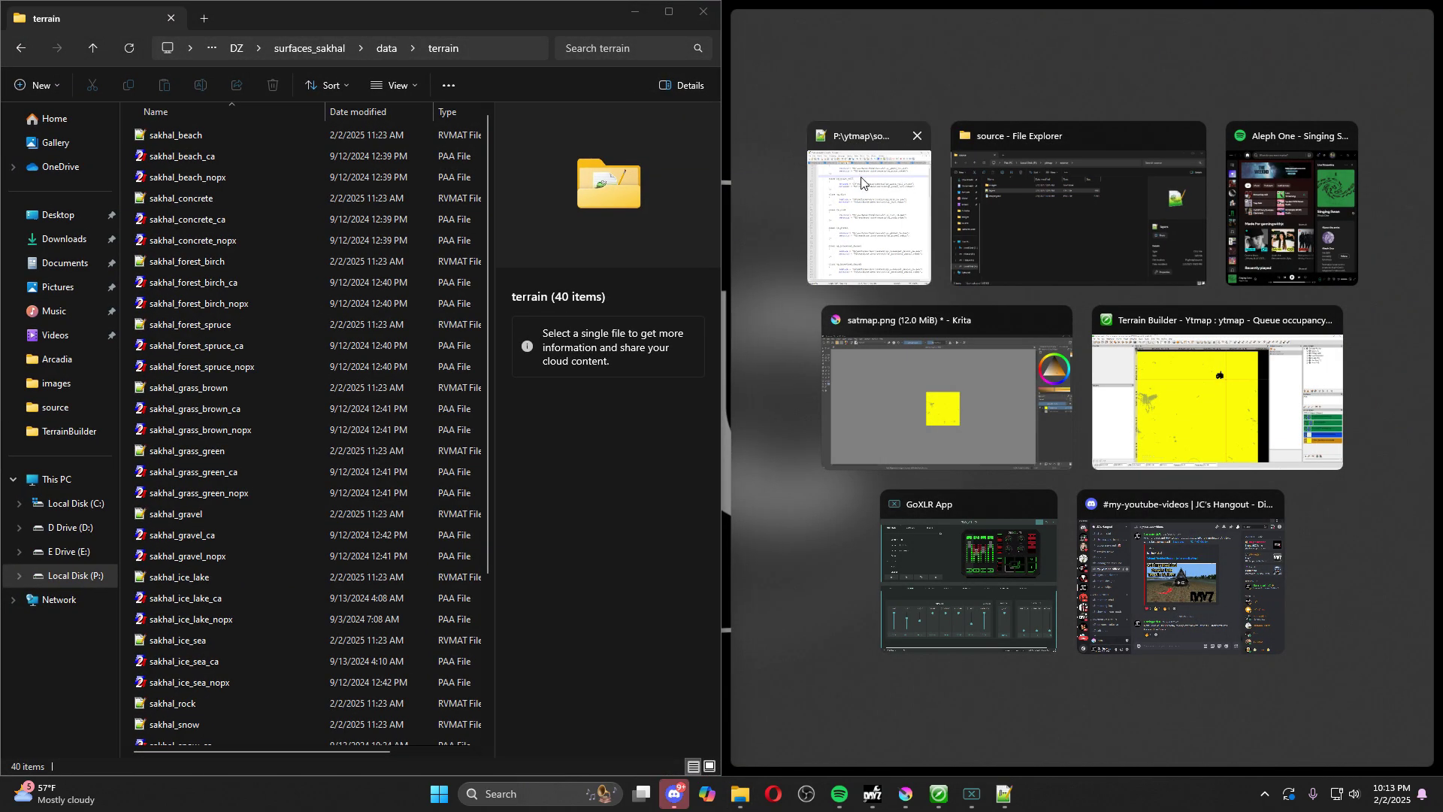
pyautogui.click(865, 142)
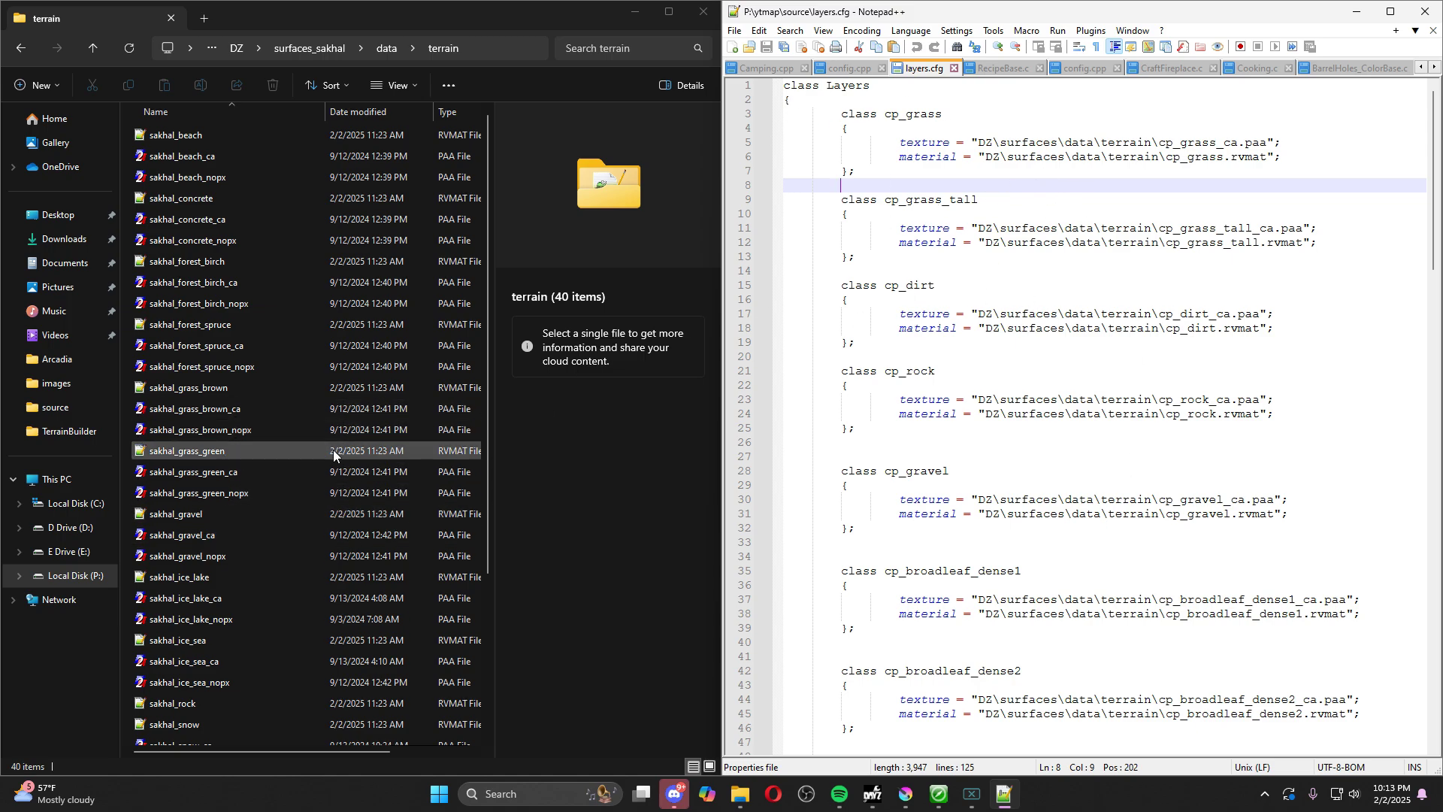
pyautogui.scroll(-2, 233, 406)
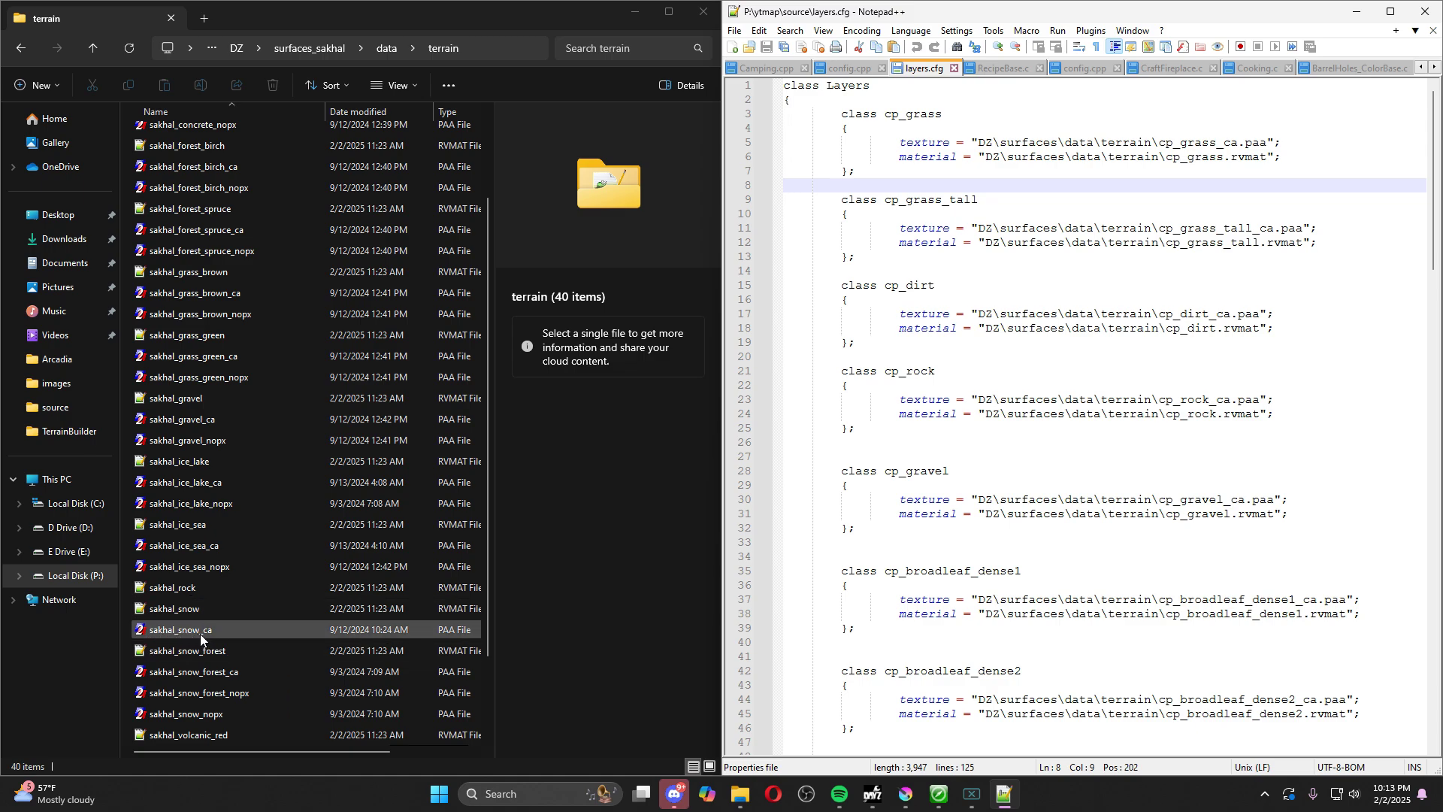
# Step: Paste a duplicate of the lines 3–7 cp_grass class block below it and rename the copy's class to sakhal_snow
pyautogui.moveTo(843, 115); pyautogui.dragTo(857, 172)
pyautogui.rightClick(931, 150)
pyautogui.click(975, 178)
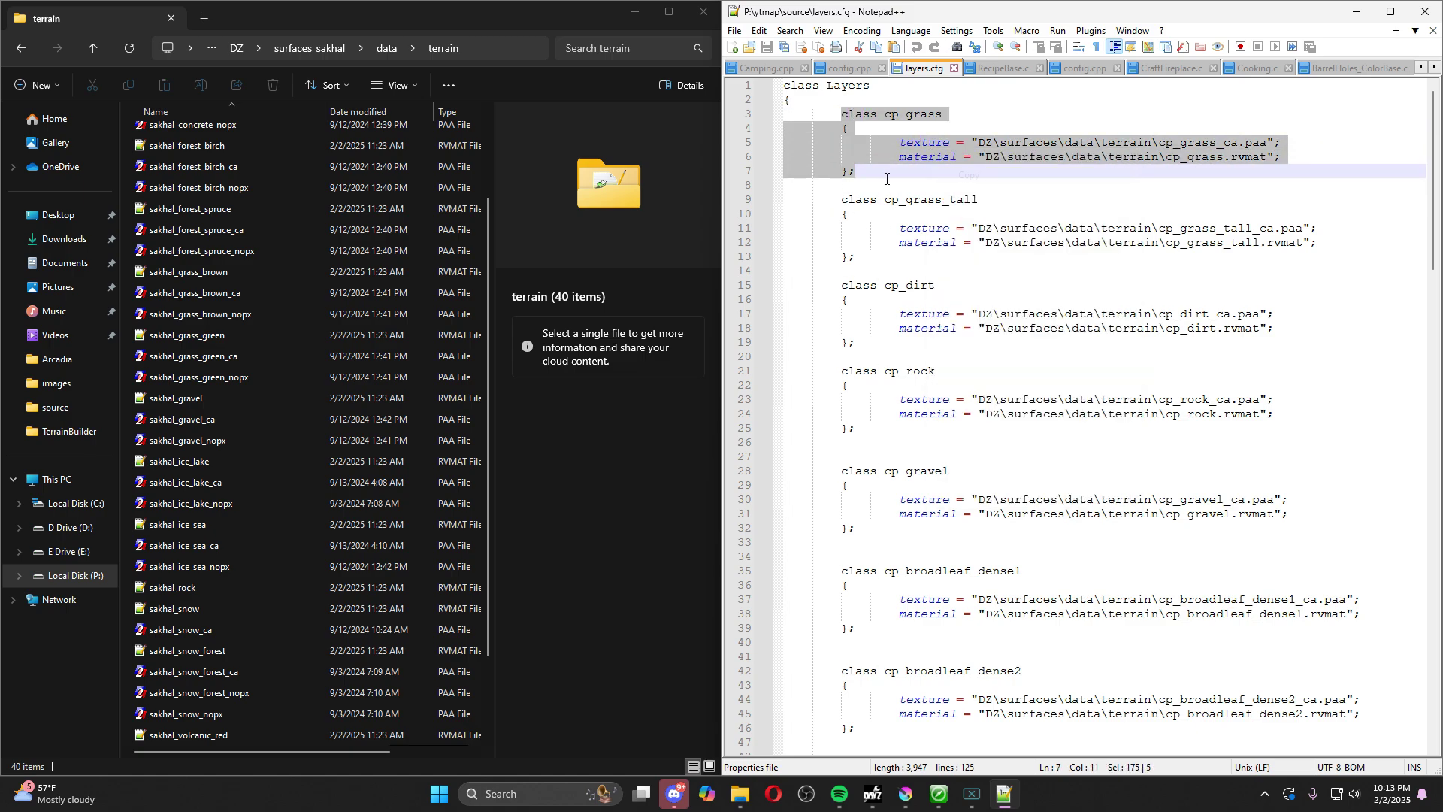
pyautogui.click(885, 178)
pyautogui.press('Return')
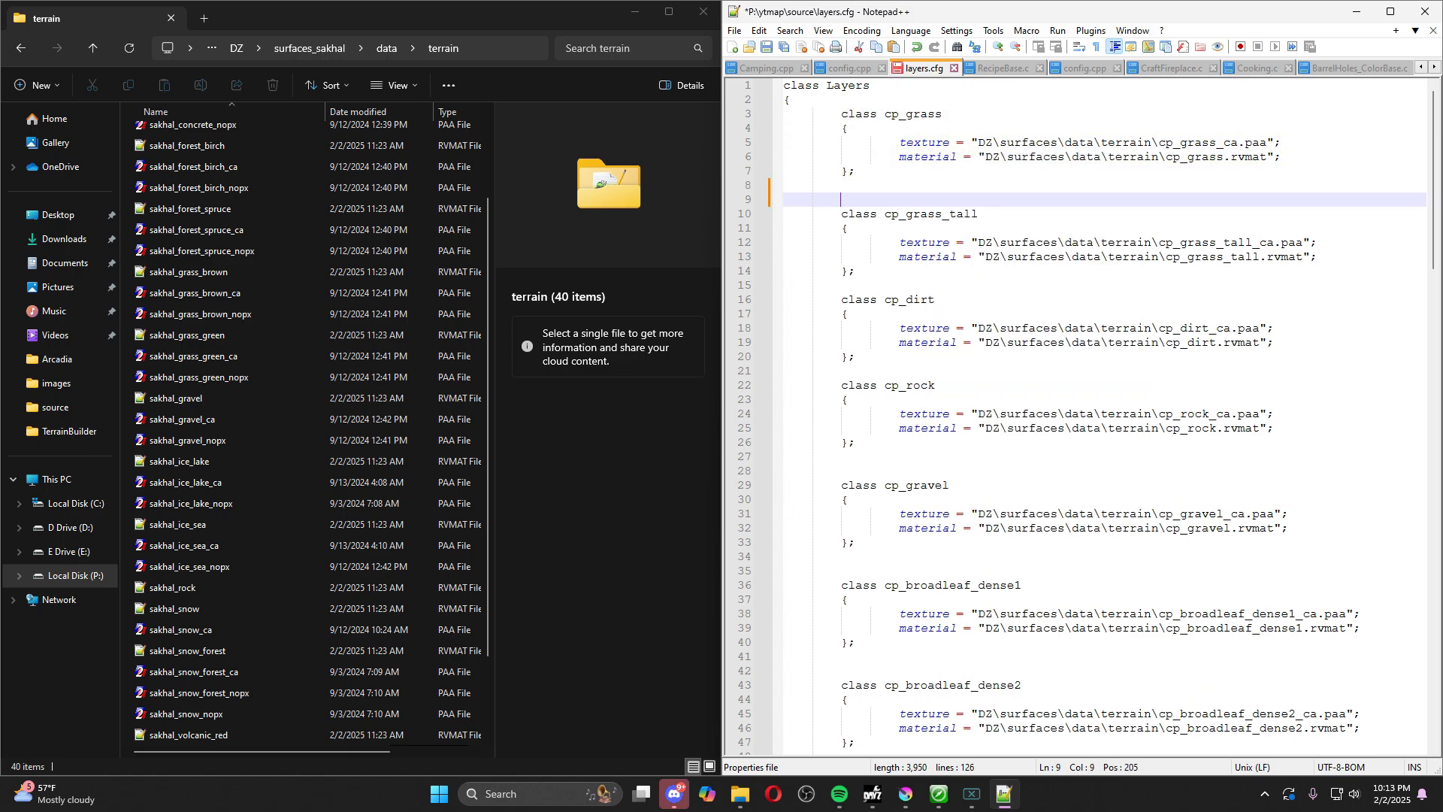
pyautogui.hotkey('ctrl', 'v')
pyautogui.press('Return')
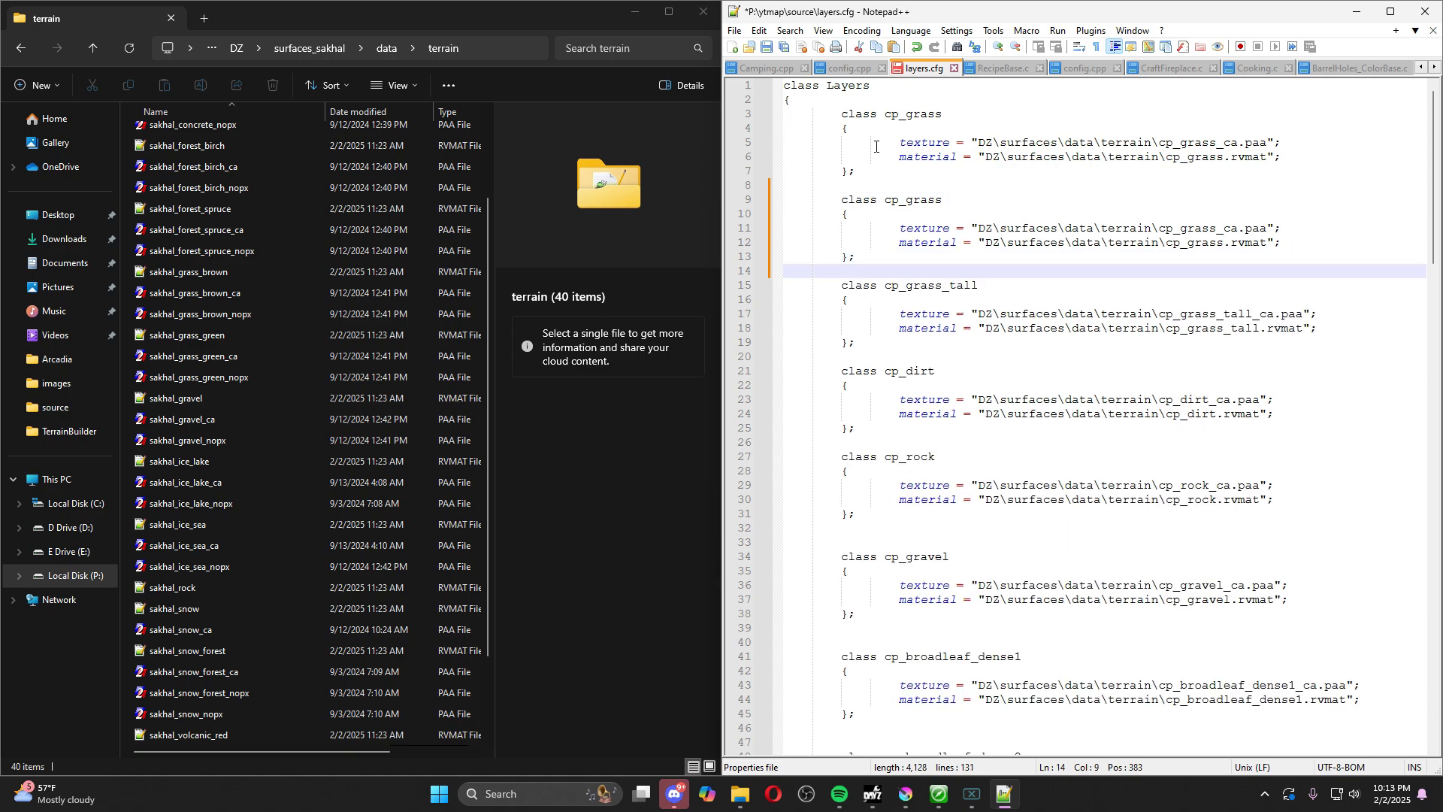
pyautogui.doubleClick(927, 200)
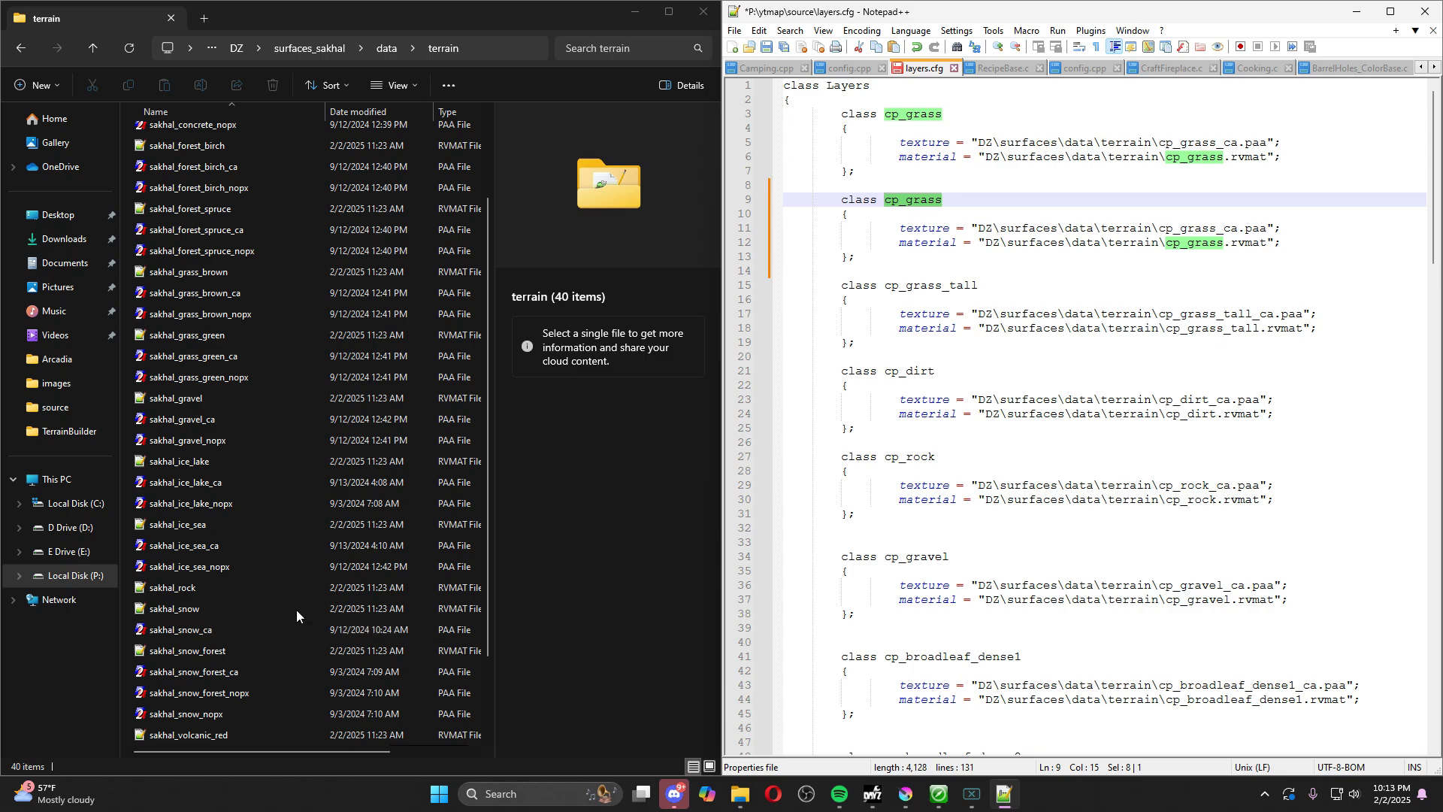
pyautogui.write('sakhal_snow')
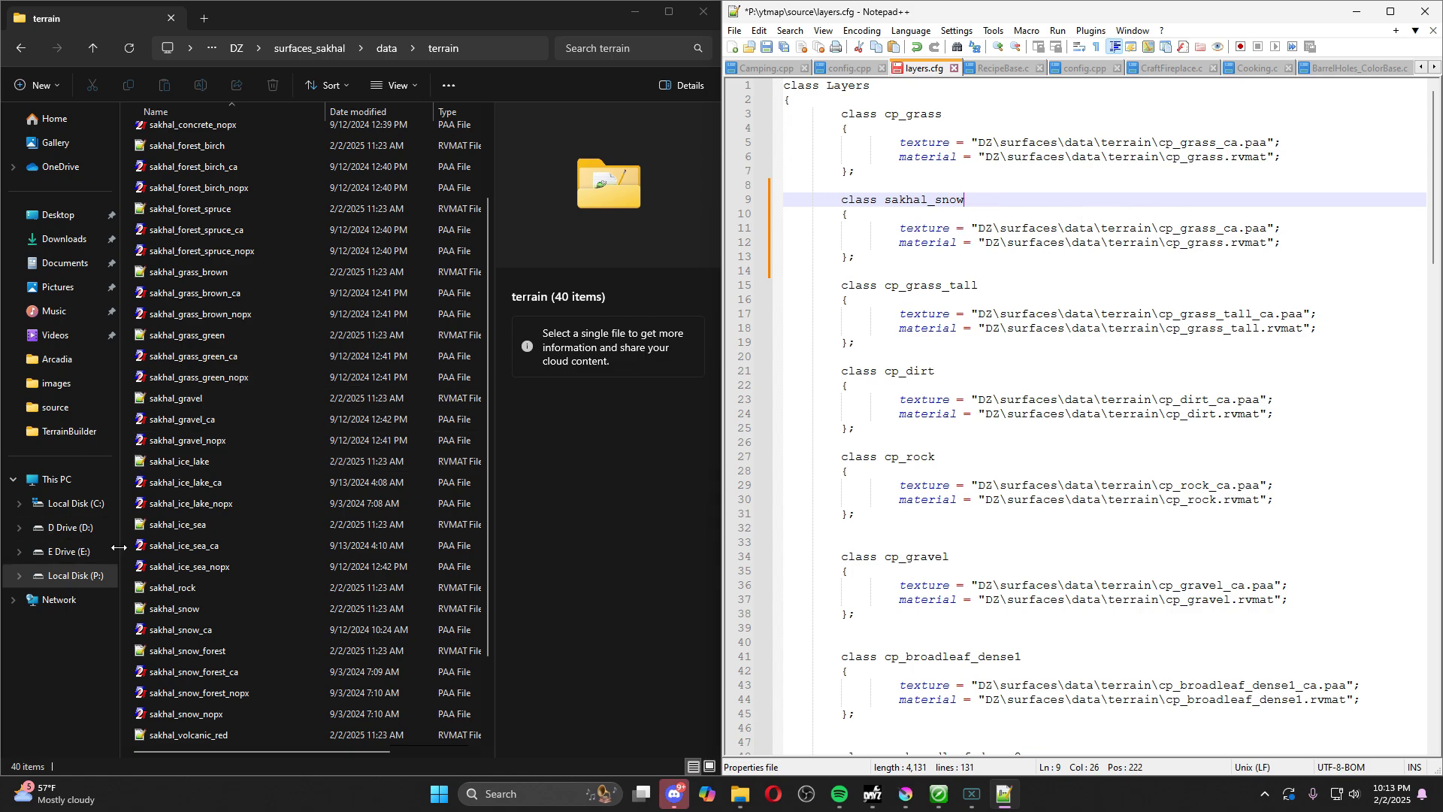
# Step: Set the sakhal_snow texture path to DZ\surfaces_sakhal\data\terrain\sakhal_snow_ca.paa, without the P:\ prefix
pyautogui.click(196, 627)
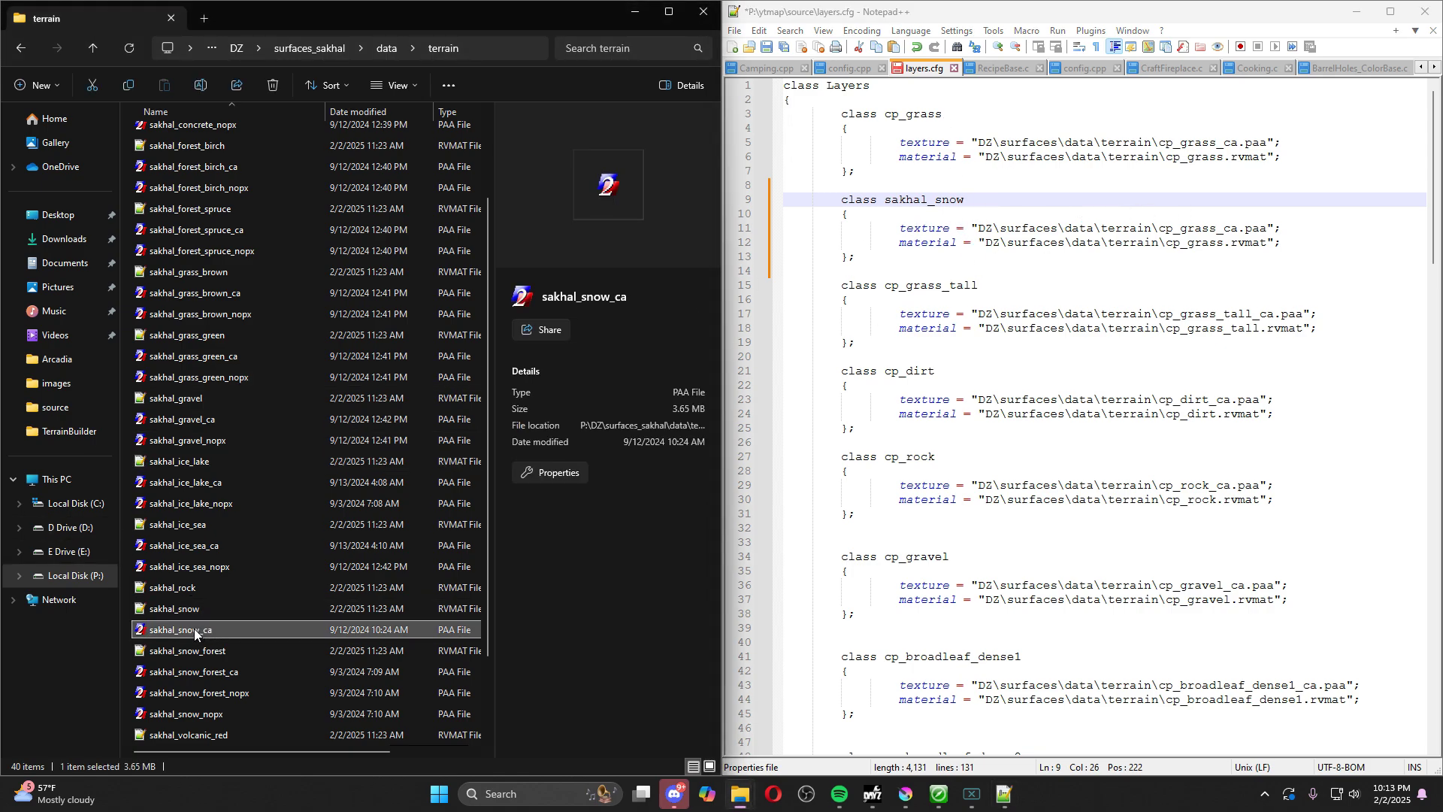
pyautogui.rightClick(194, 629)
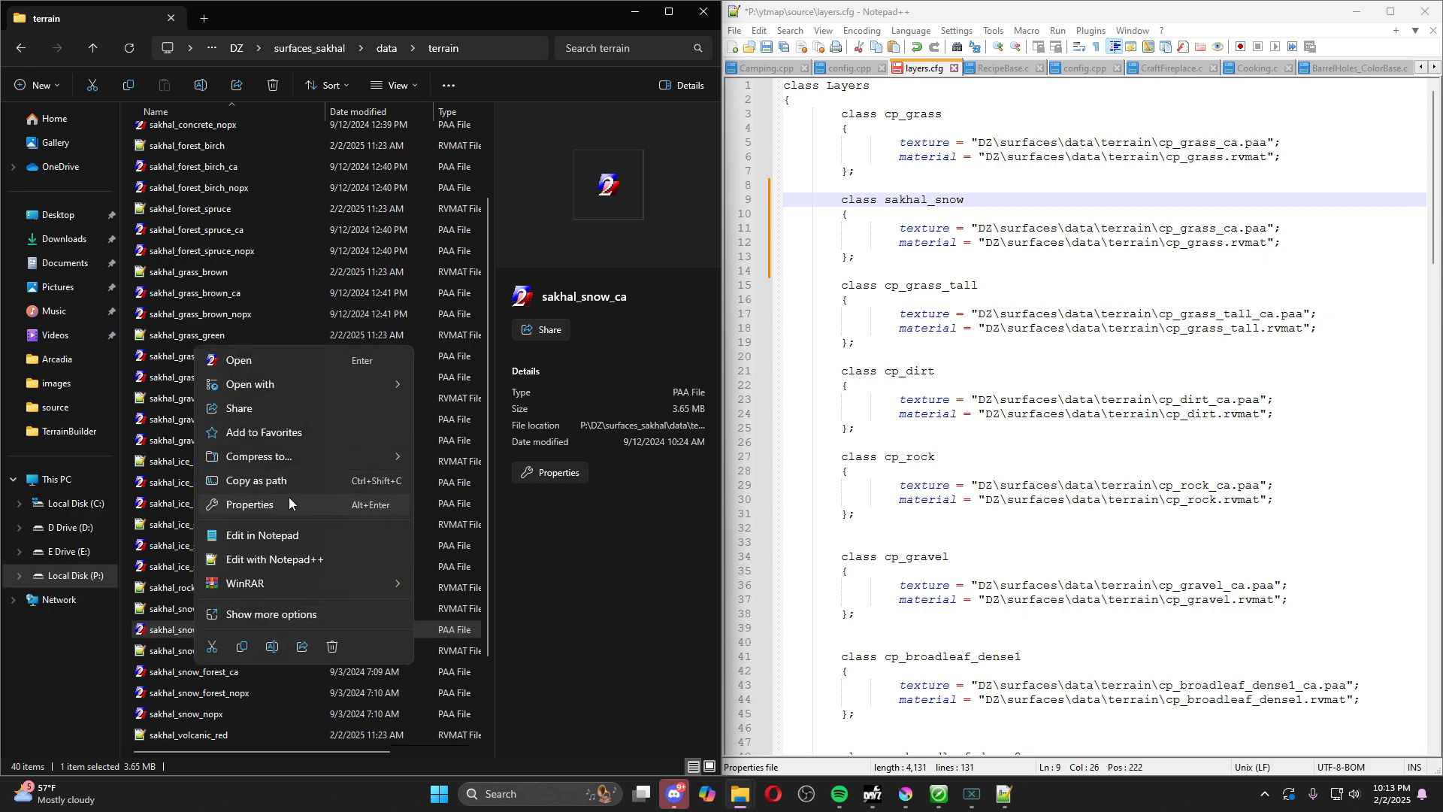
pyautogui.click(273, 480)
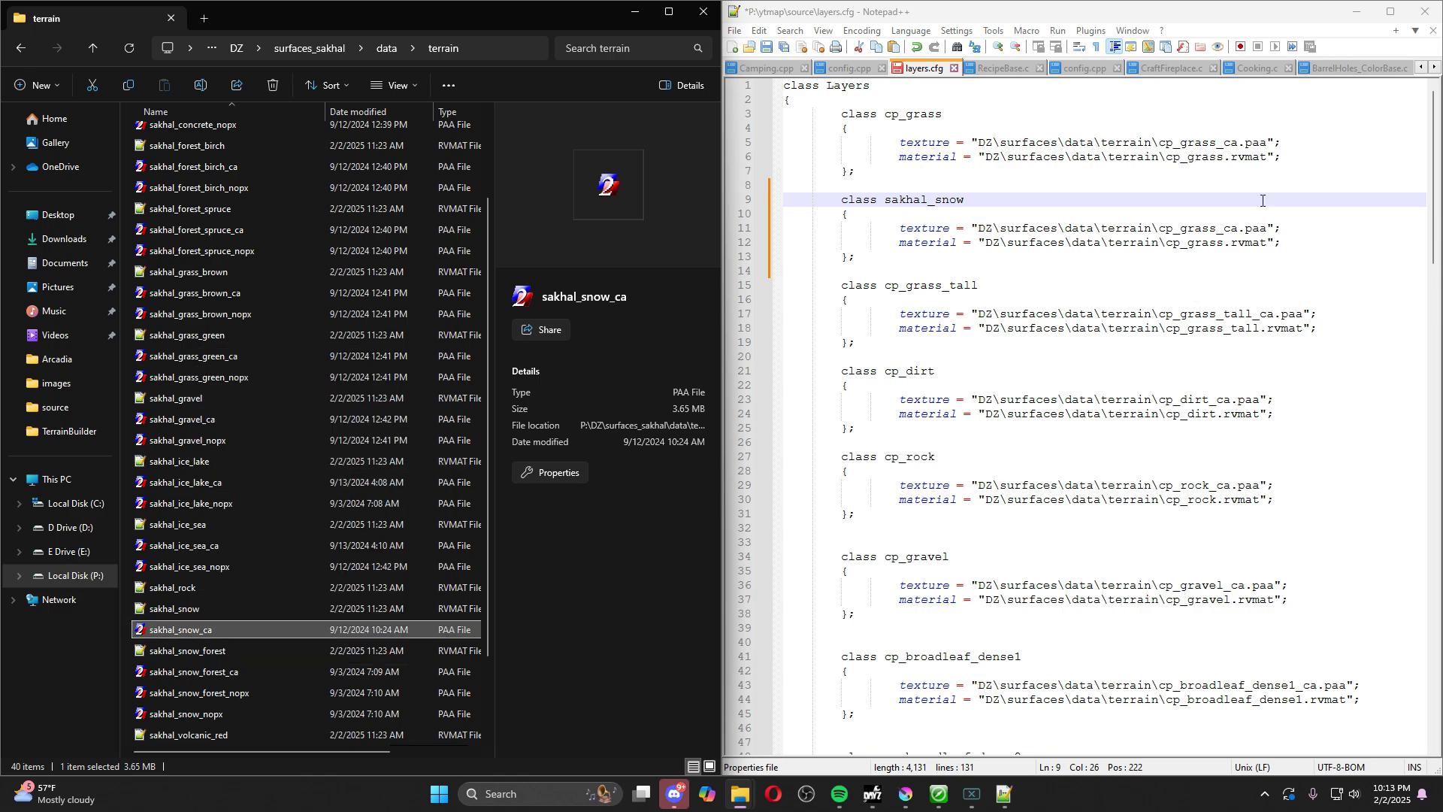
pyautogui.moveTo(1276, 228); pyautogui.dragTo(975, 236)
pyautogui.hotkey('ctrl', 'v')
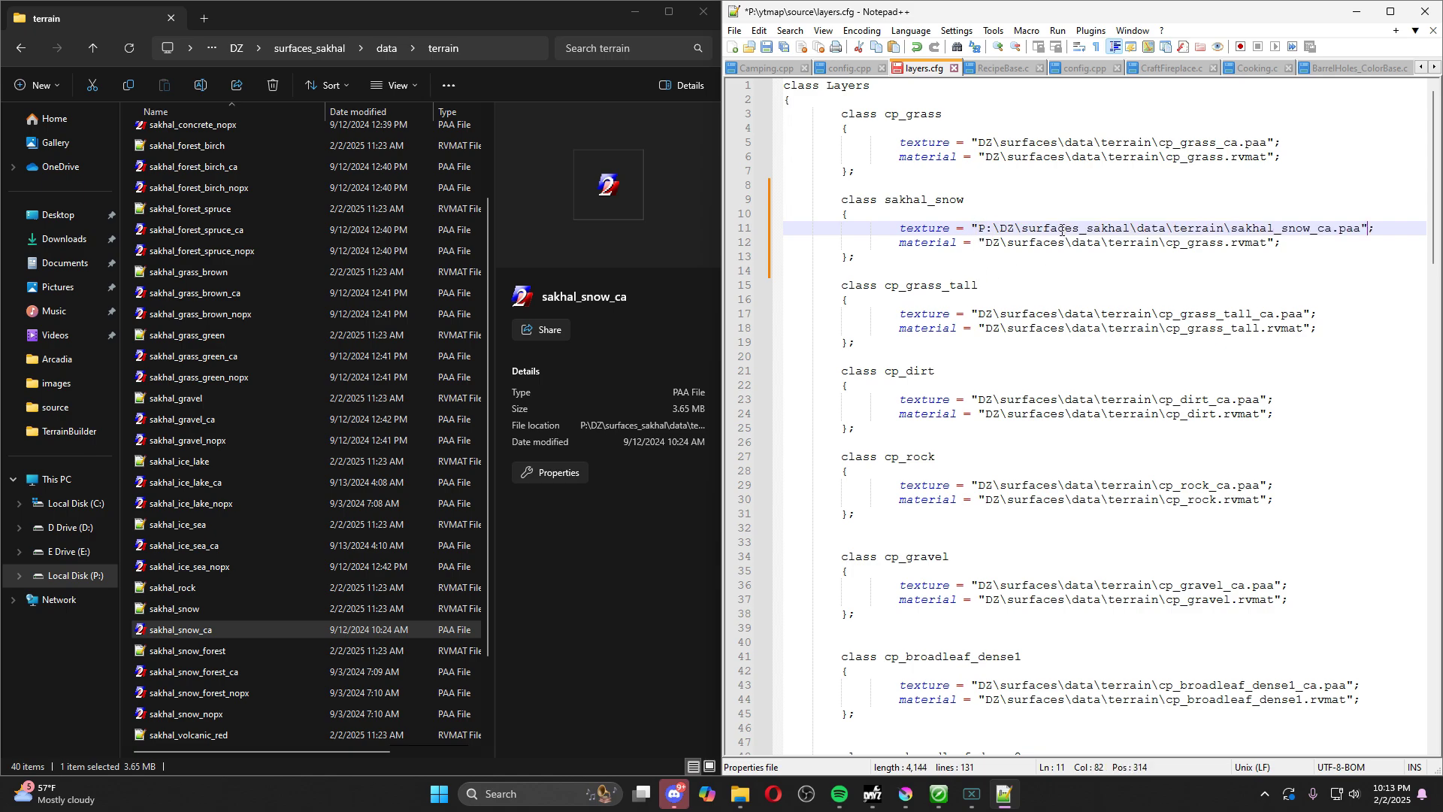
pyautogui.moveTo(1001, 225); pyautogui.dragTo(979, 230)
pyautogui.press('BackSpace')
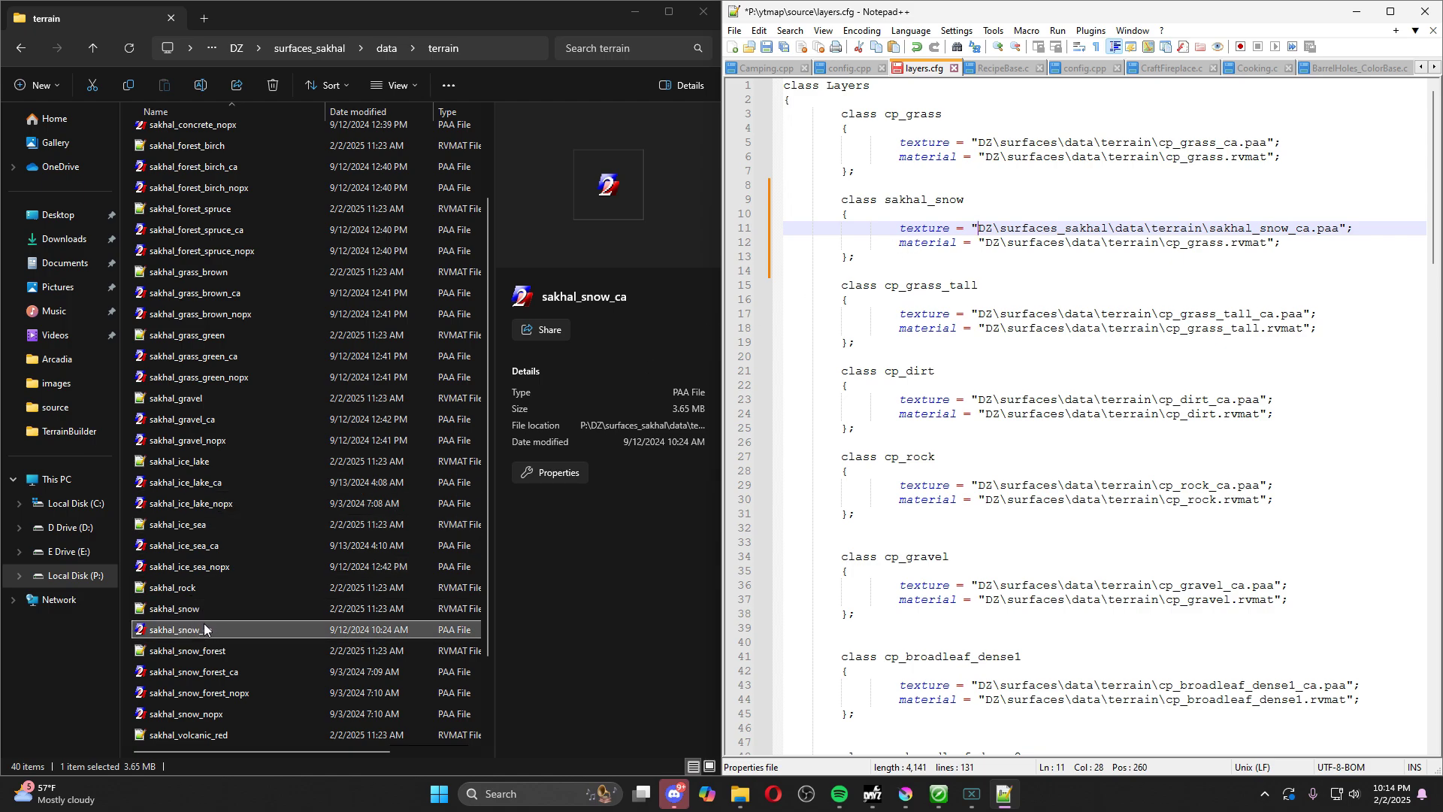
# Step: Set the sakhal_snow material path to DZ\surfaces_sakhal\data\terrain\sakhal_snow.rvmat, without the P:\ prefix
pyautogui.click(188, 612)
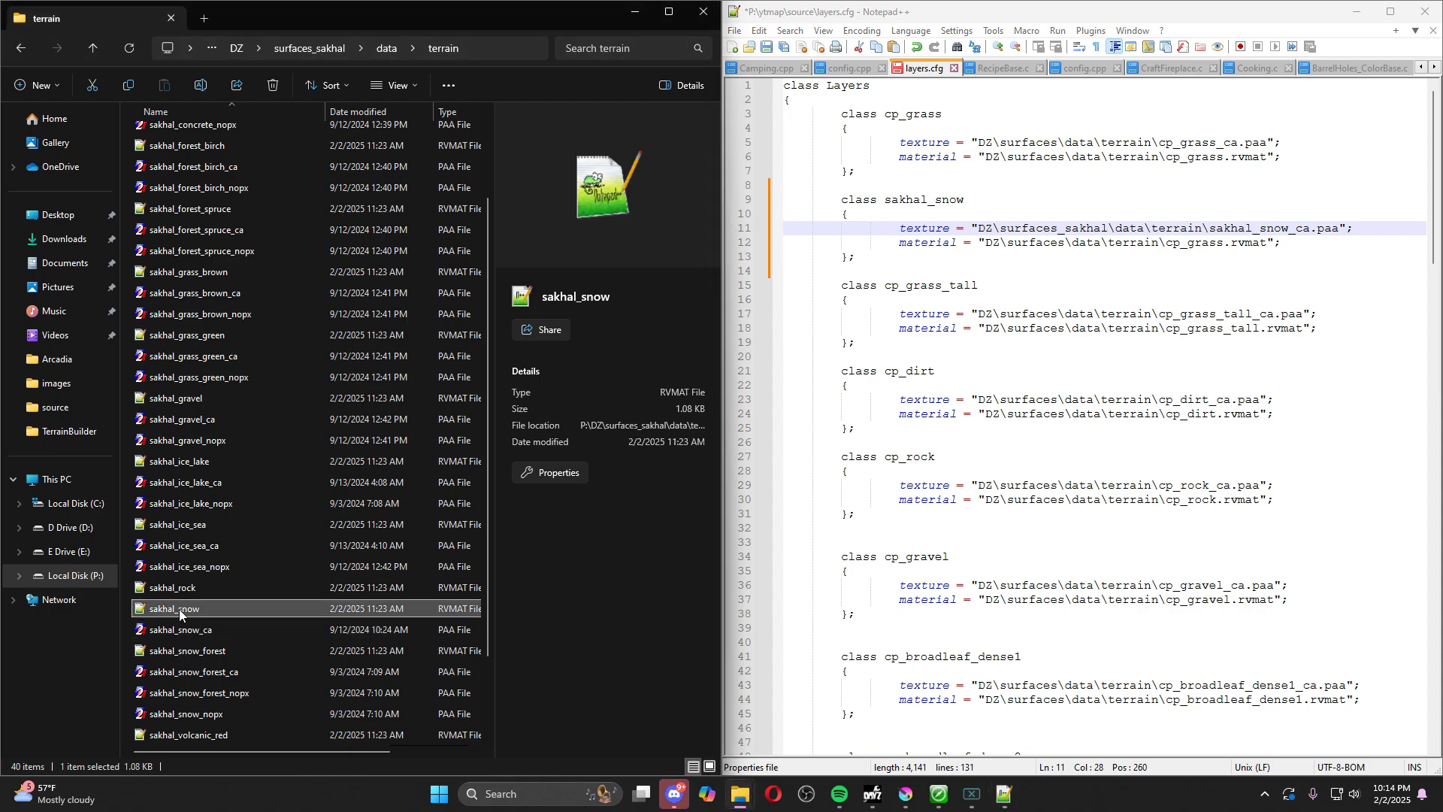
pyautogui.rightClick(178, 609)
pyautogui.click(263, 460)
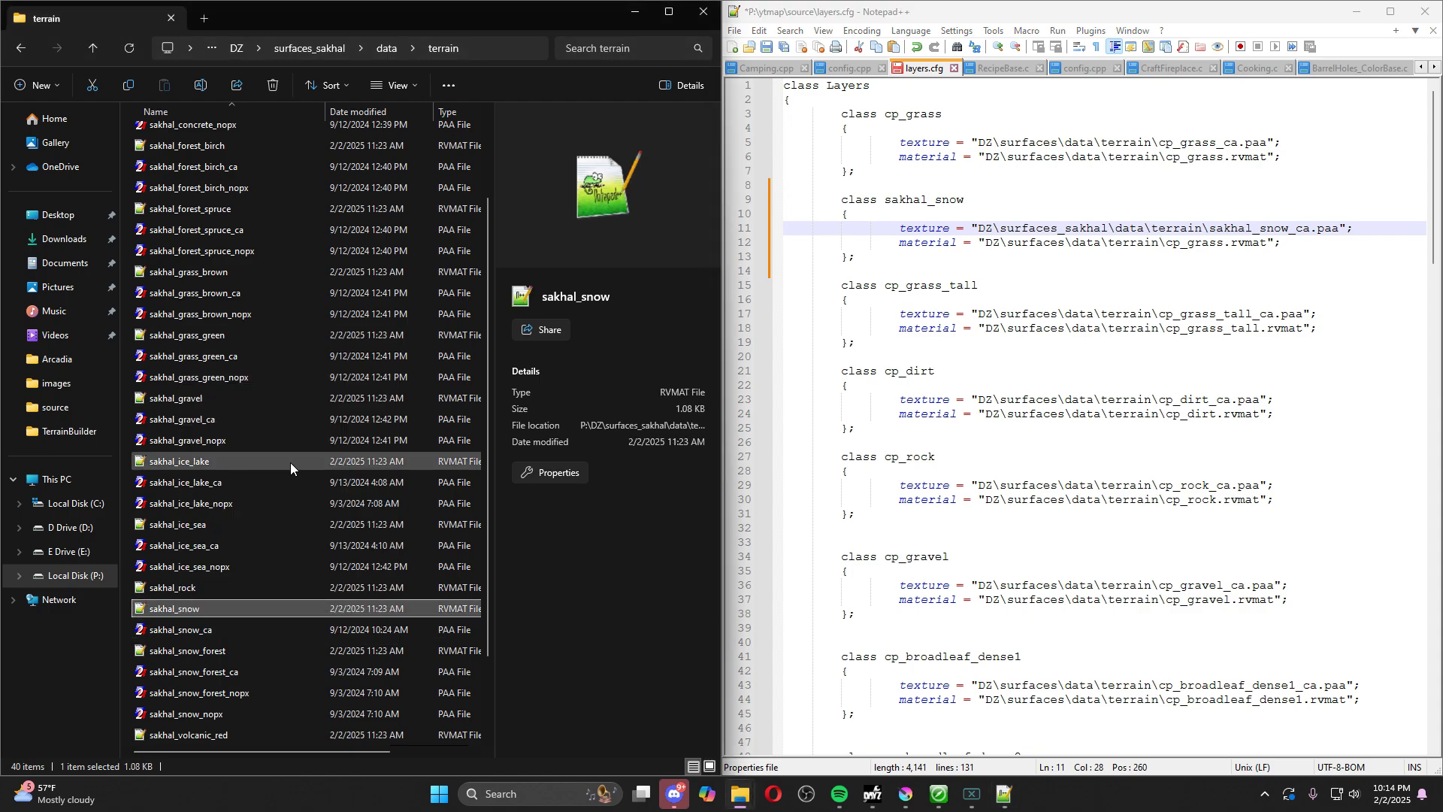
pyautogui.moveTo(1275, 243); pyautogui.dragTo(979, 243)
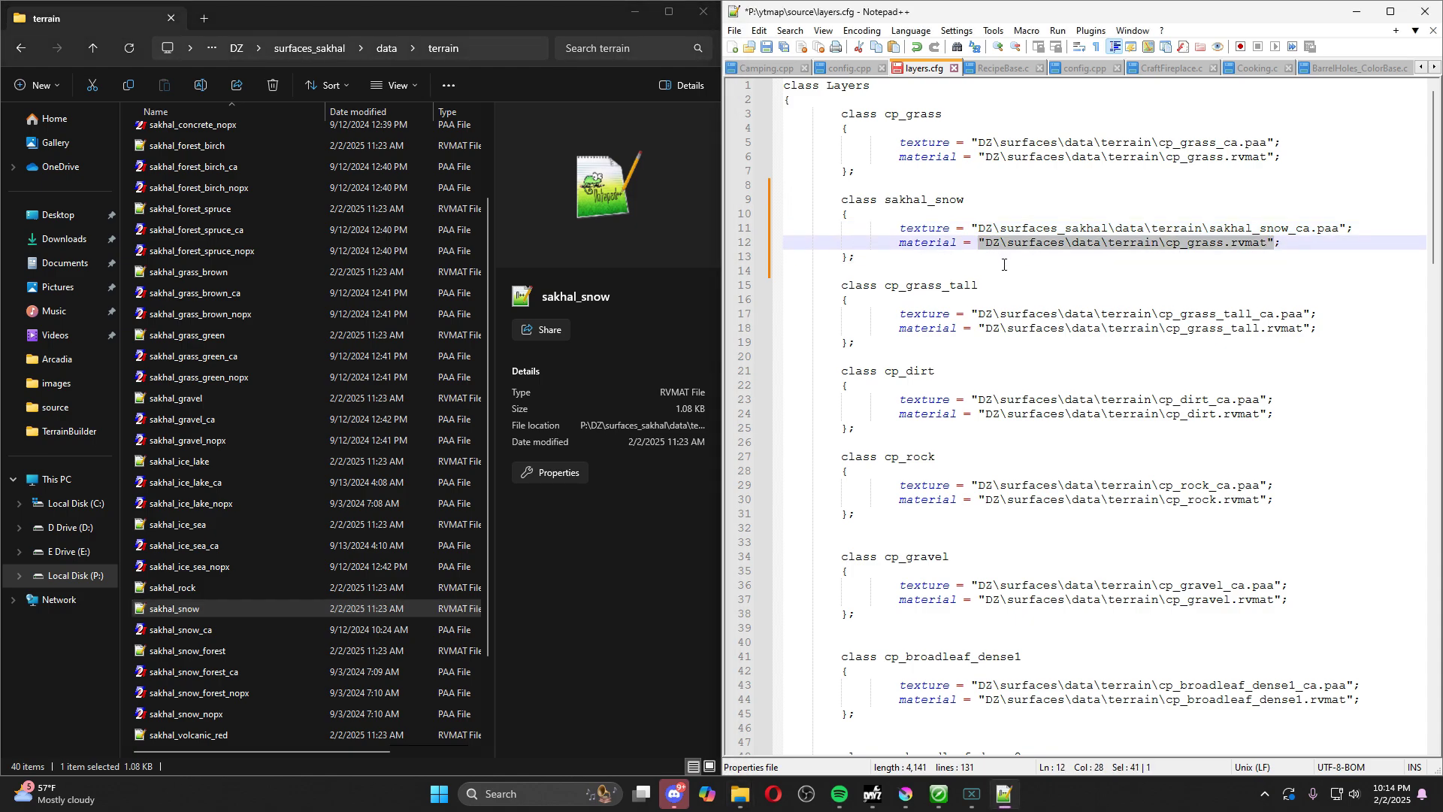
pyautogui.hotkey('ctrl', 'v')
pyautogui.moveTo(1007, 243); pyautogui.dragTo(985, 242)
pyautogui.press('Delete')
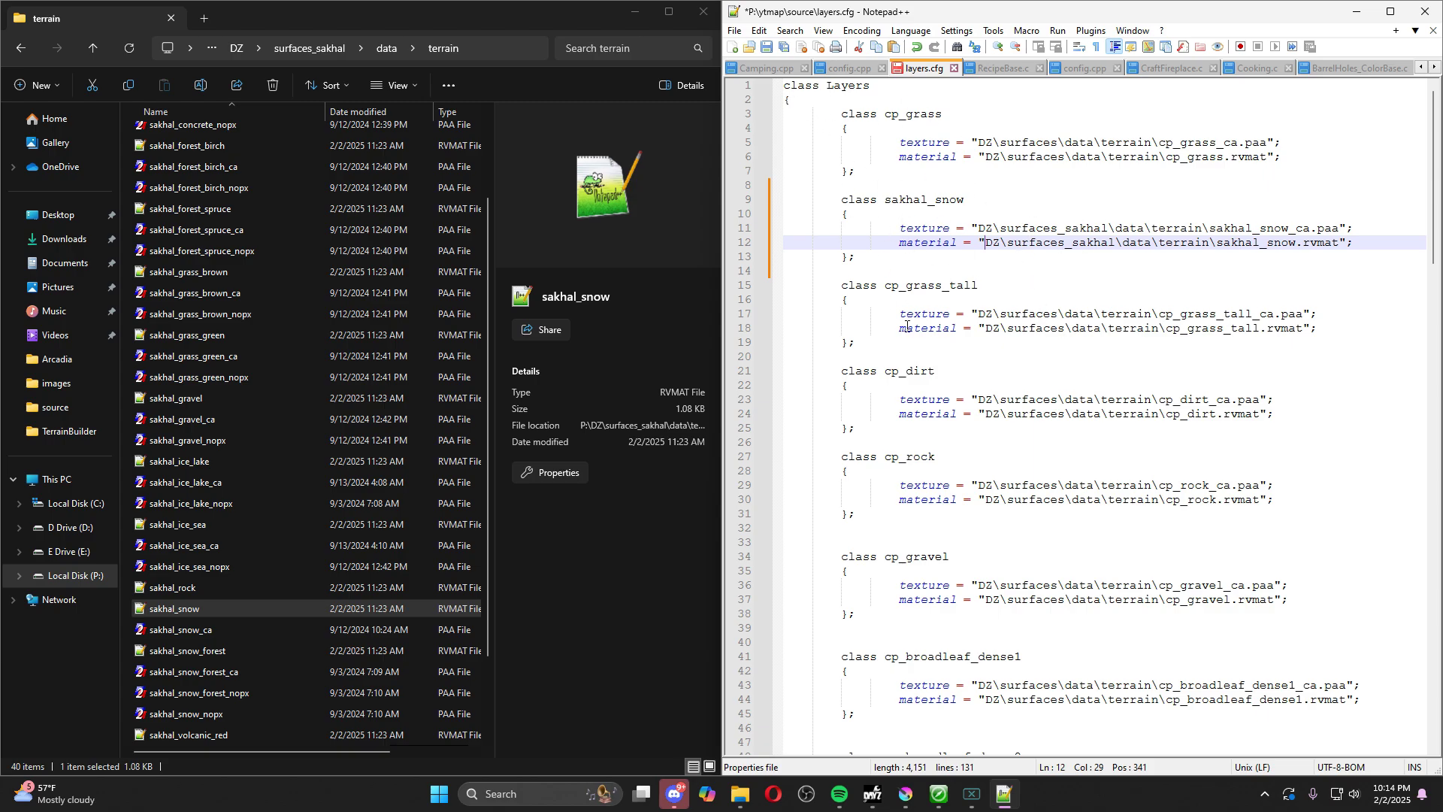
# Step: Copy the cp_conifer_moss2 entry on line 129 of class Colors and insert an empty line after it
pyautogui.scroll(-20, 907, 326)
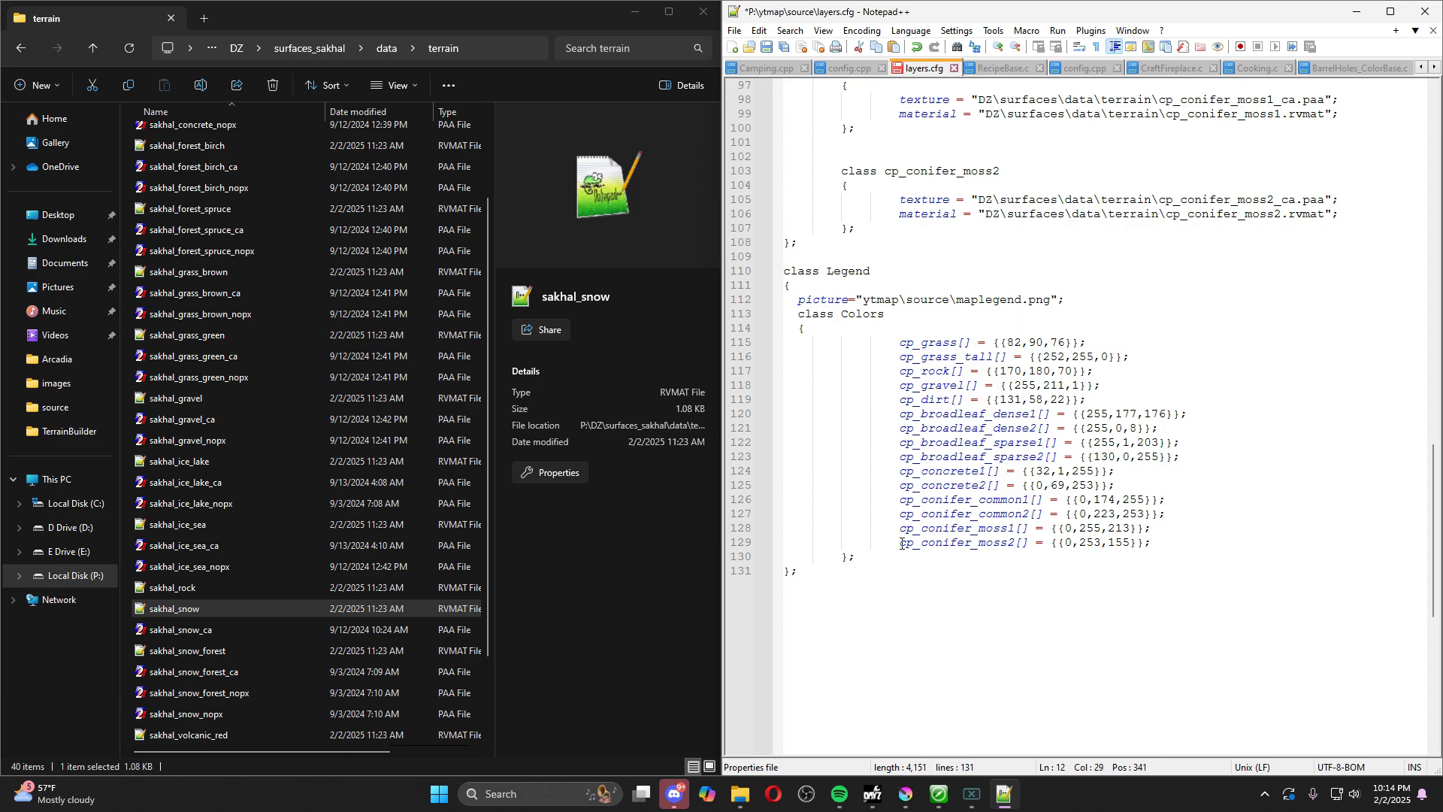
pyautogui.moveTo(899, 543); pyautogui.dragTo(1154, 543)
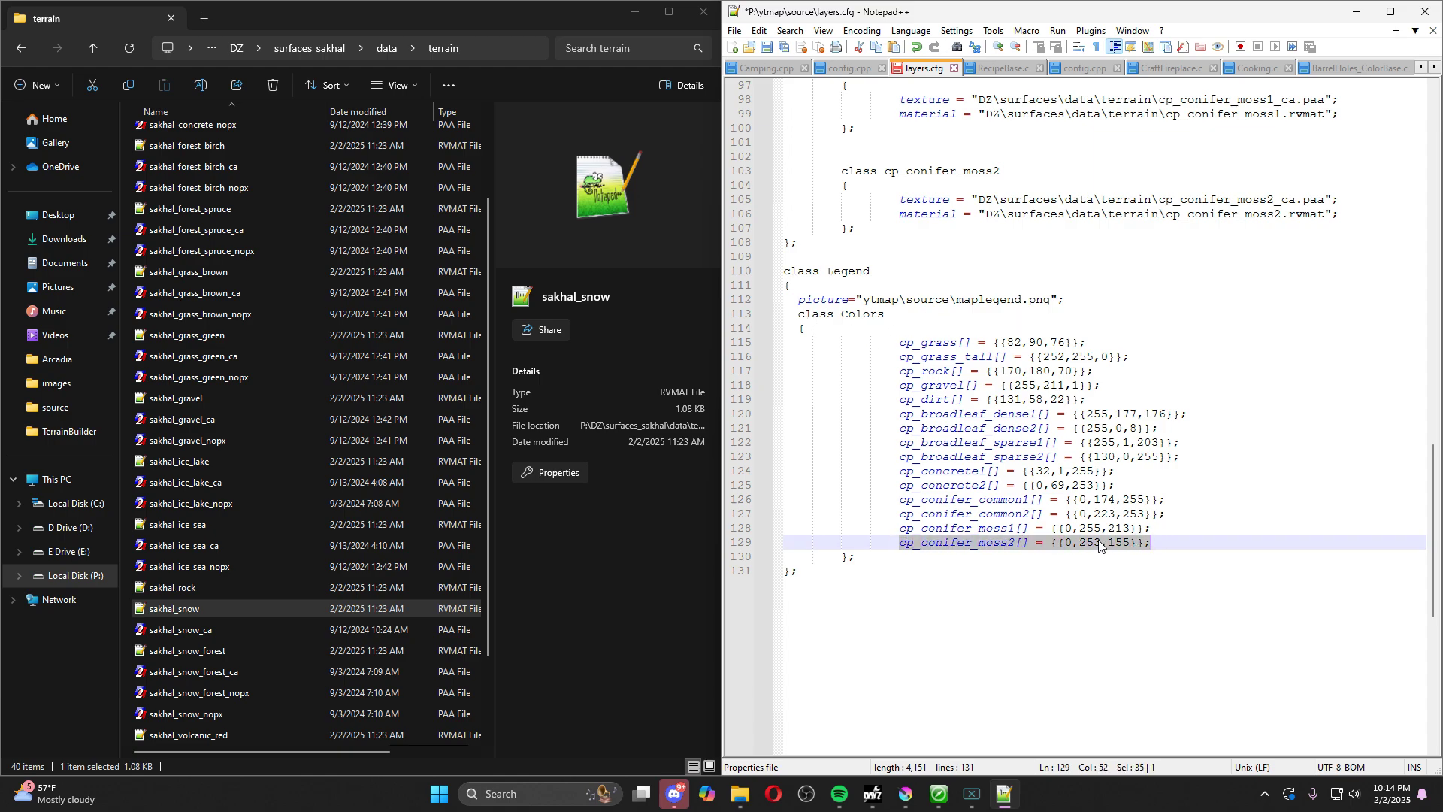
pyautogui.rightClick(1099, 546)
pyautogui.click(1136, 207)
pyautogui.click(1168, 541)
pyautogui.press('Return')
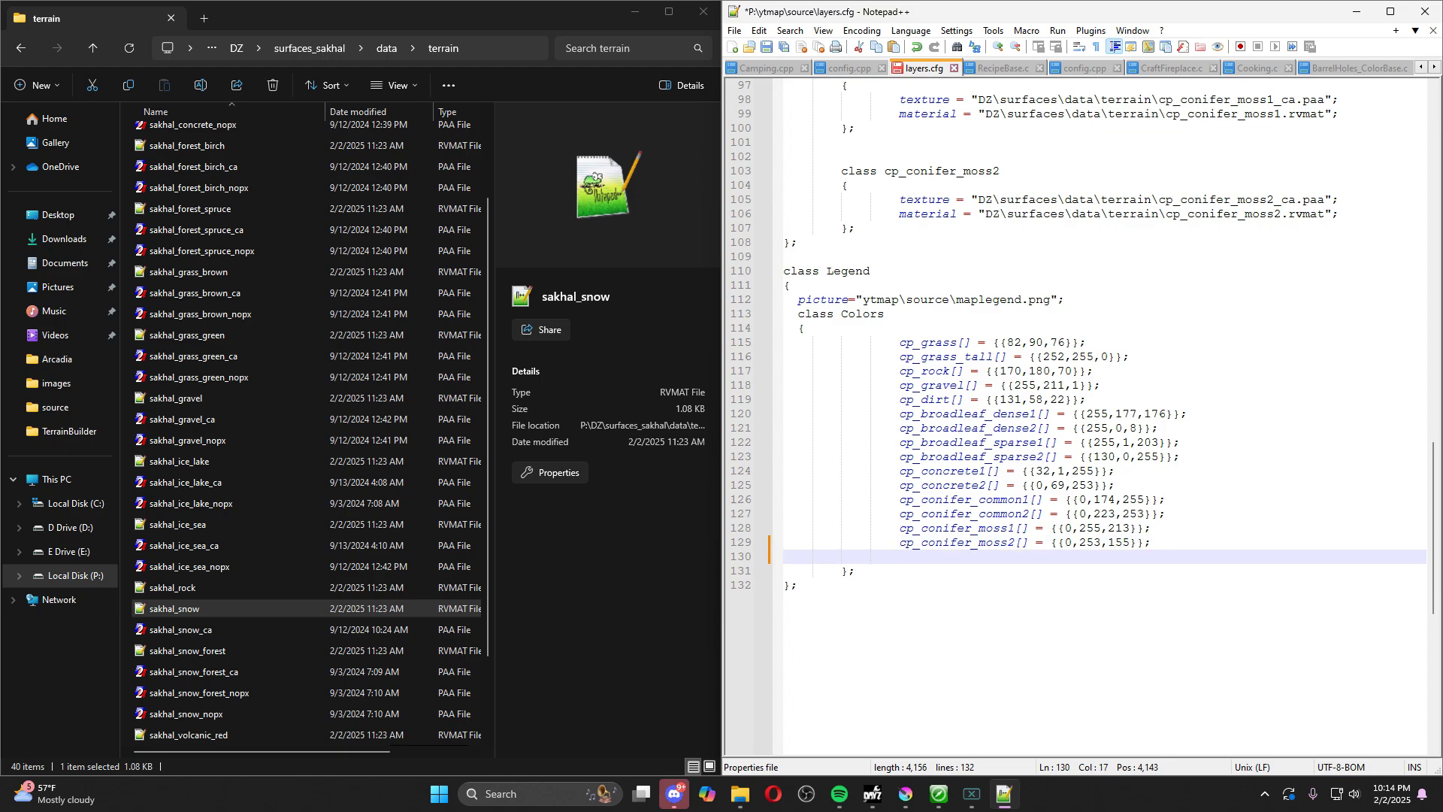